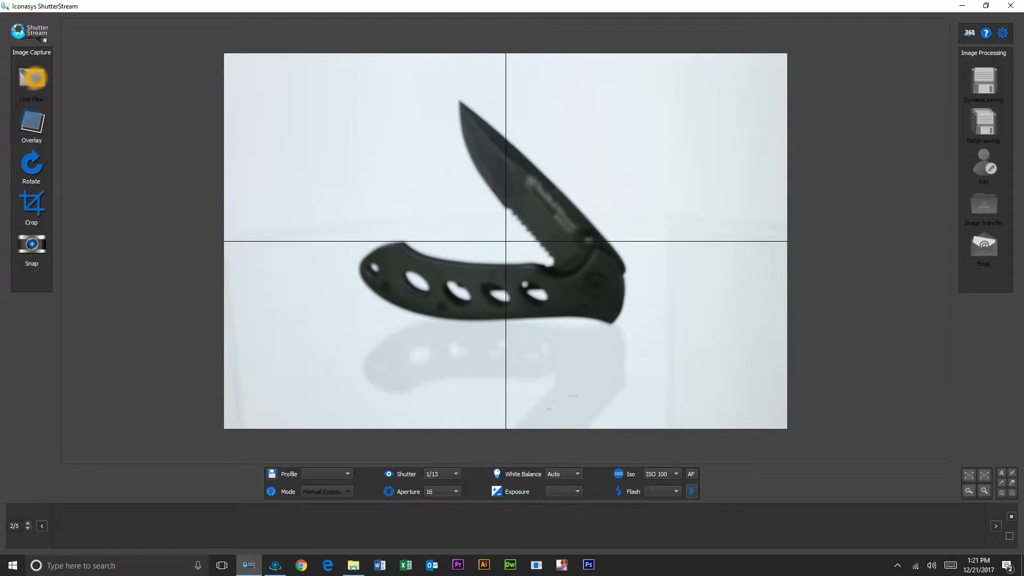
Switch to manual focus and drive the lens until the magnified serrated blade is sharp.
click(78, 204)
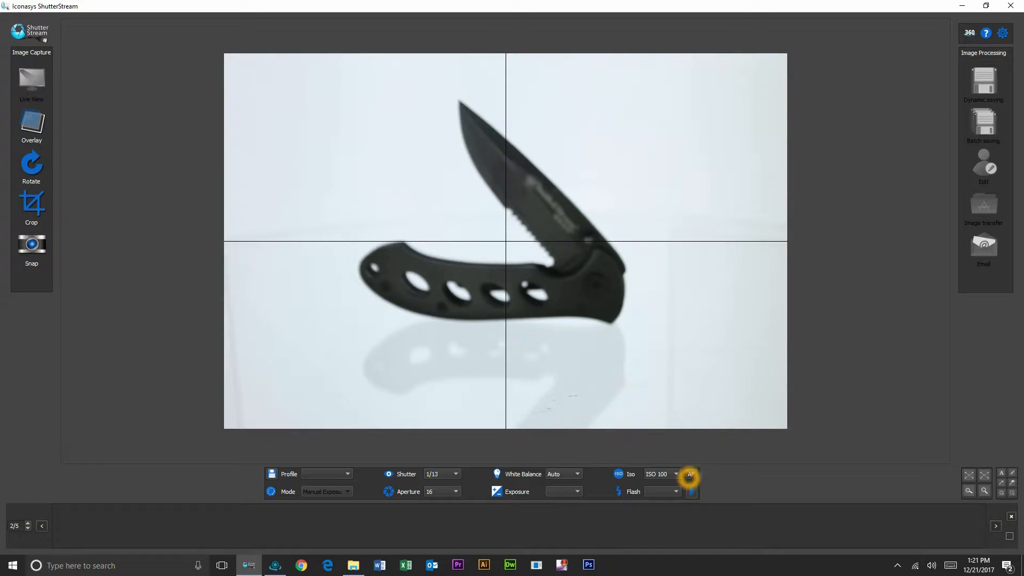
click(691, 474)
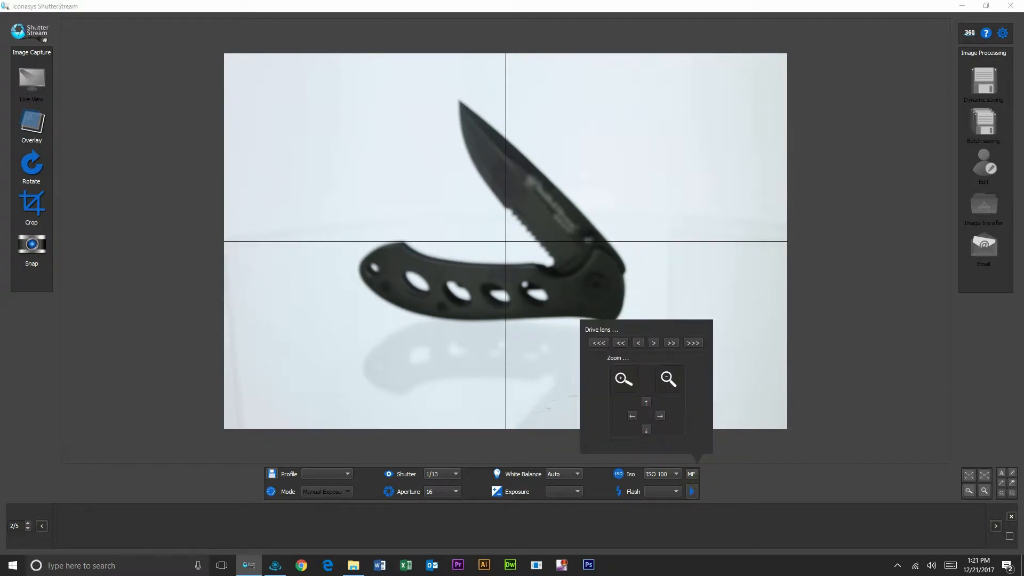
click(673, 344)
click(675, 344)
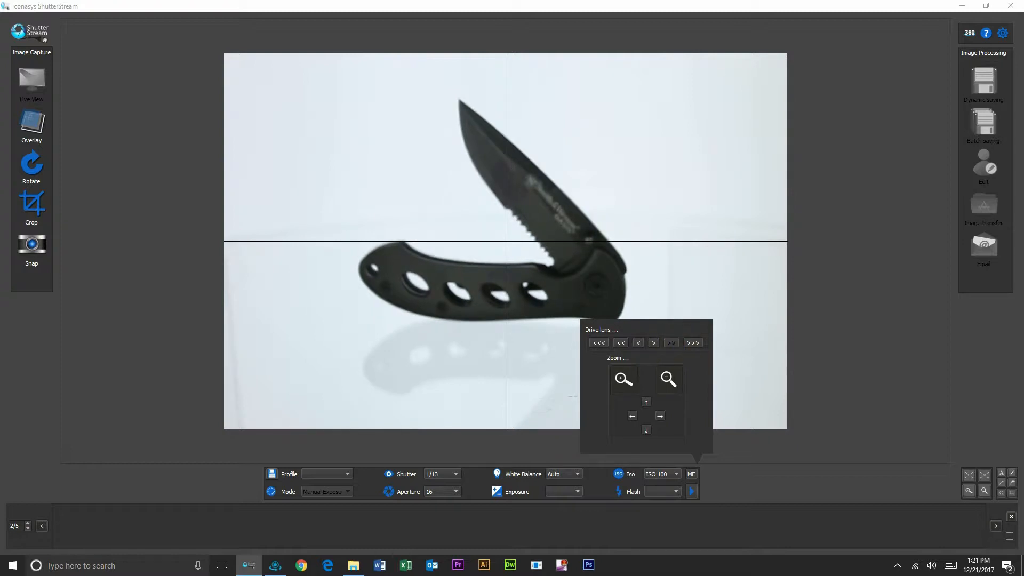
click(623, 379)
click(669, 344)
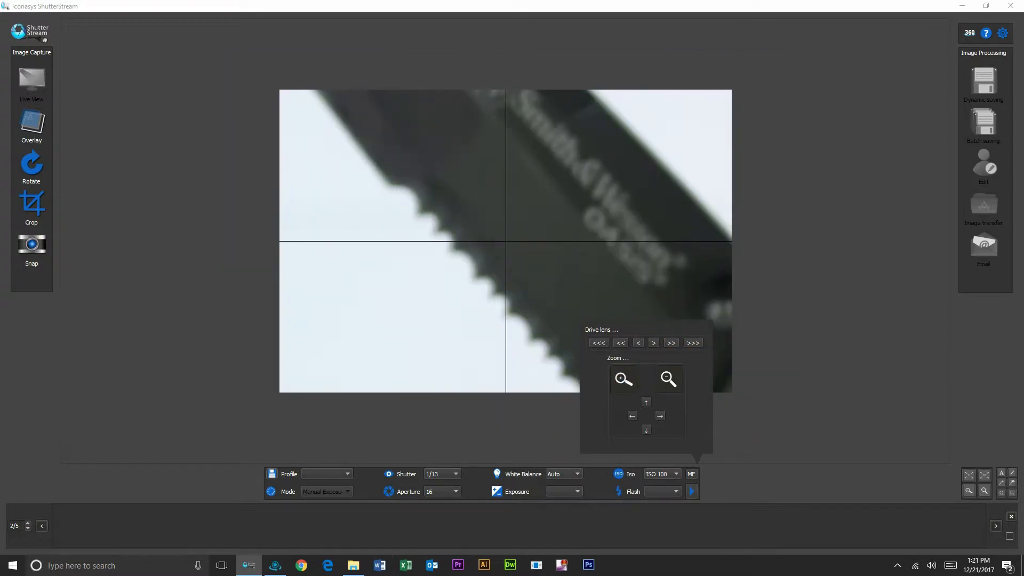
click(671, 343)
click(671, 344)
click(671, 344)
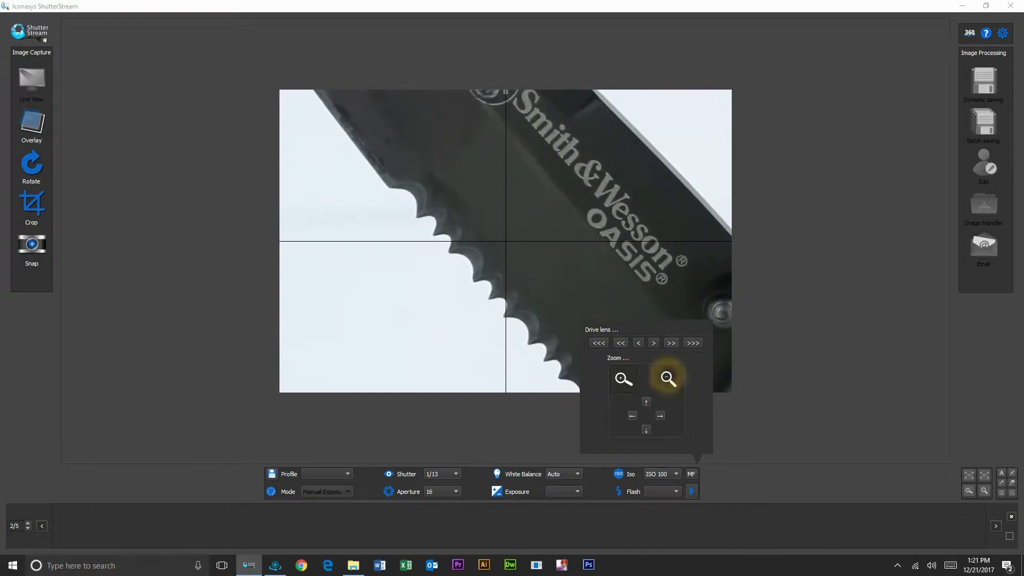
click(668, 378)
Drive the focus back, then return to autofocus so the whole knife is sharp.
key(Escape)
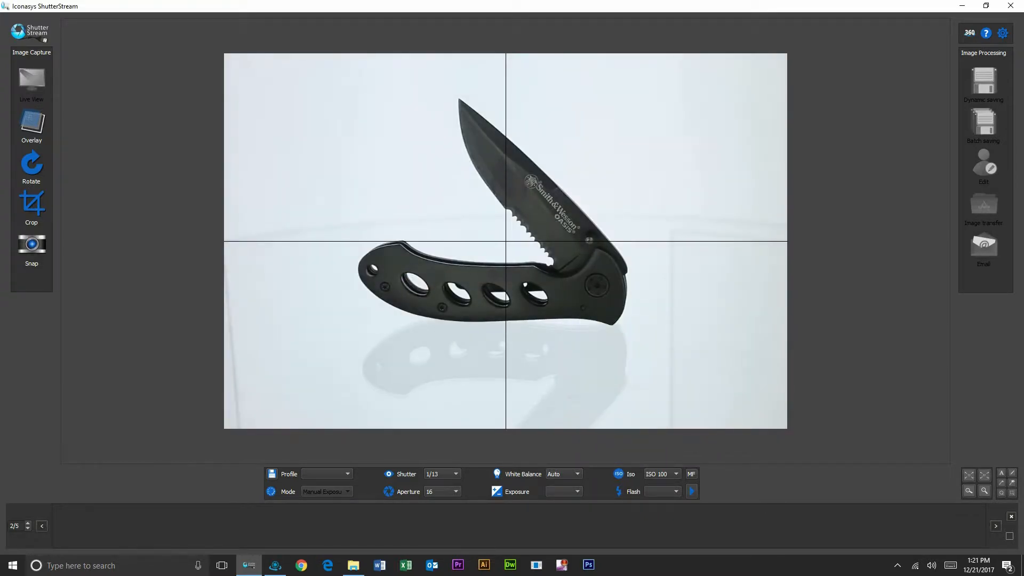
click(691, 474)
click(691, 474)
click(691, 474)
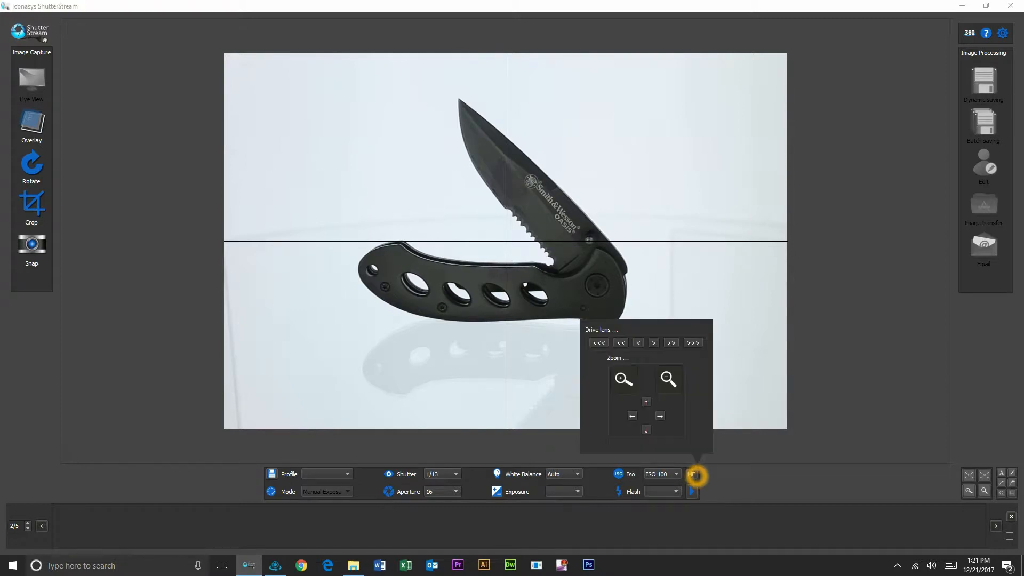
click(599, 342)
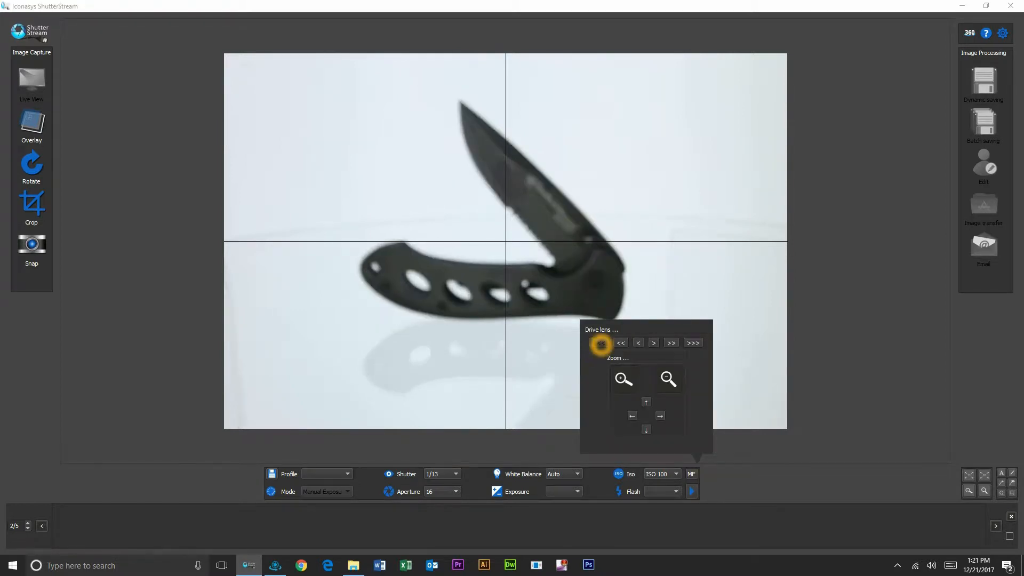
click(692, 474)
click(691, 474)
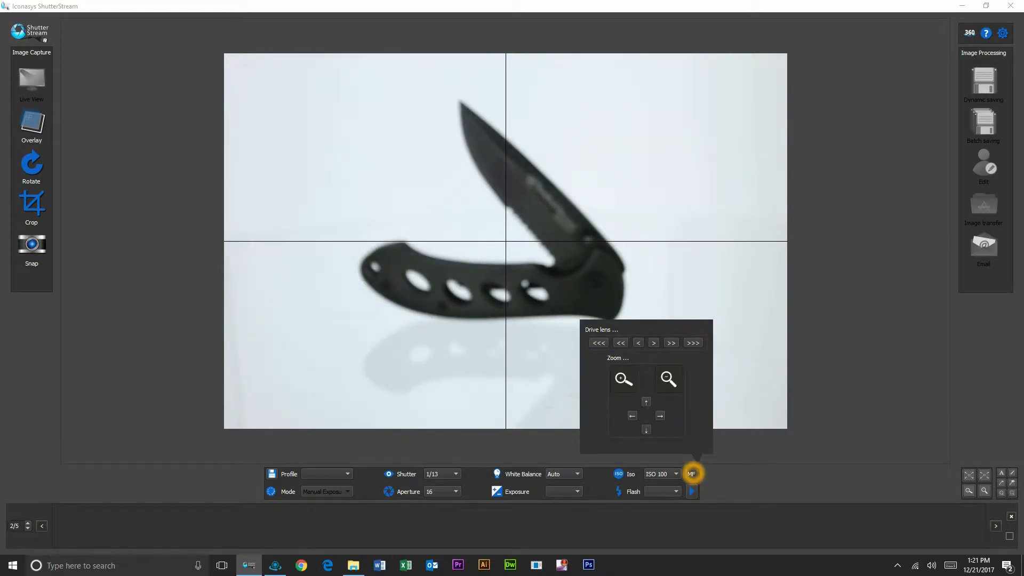
click(692, 475)
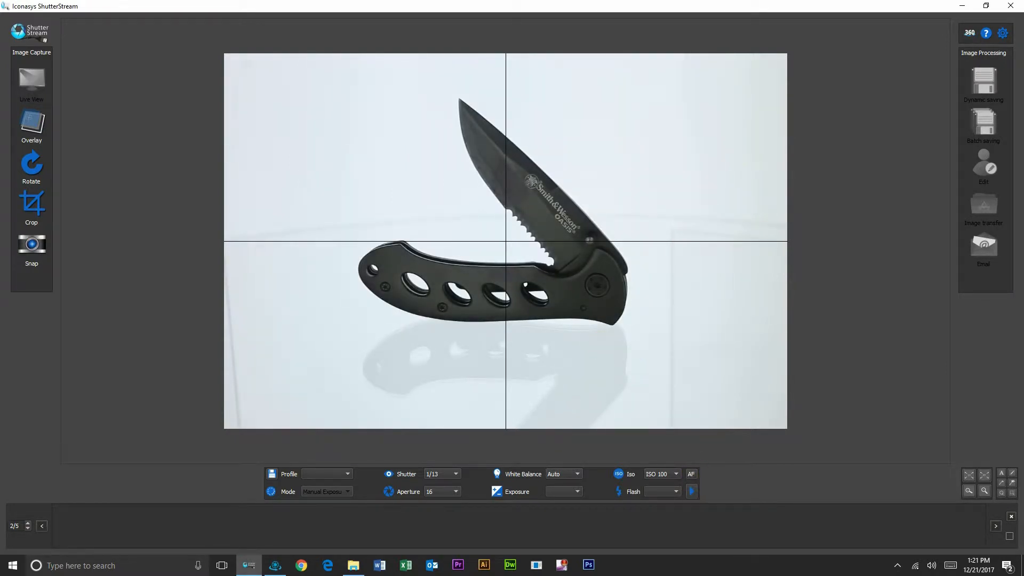
Try shutter speeds 1/5 and 1/8, then settle on 1/6 (1/3).
click(446, 474)
click(440, 237)
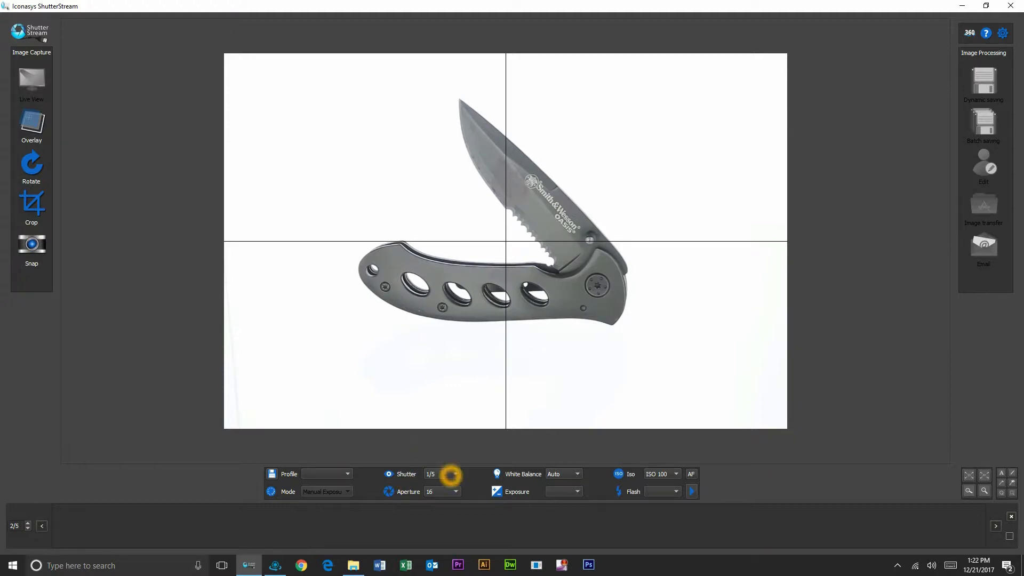
click(451, 474)
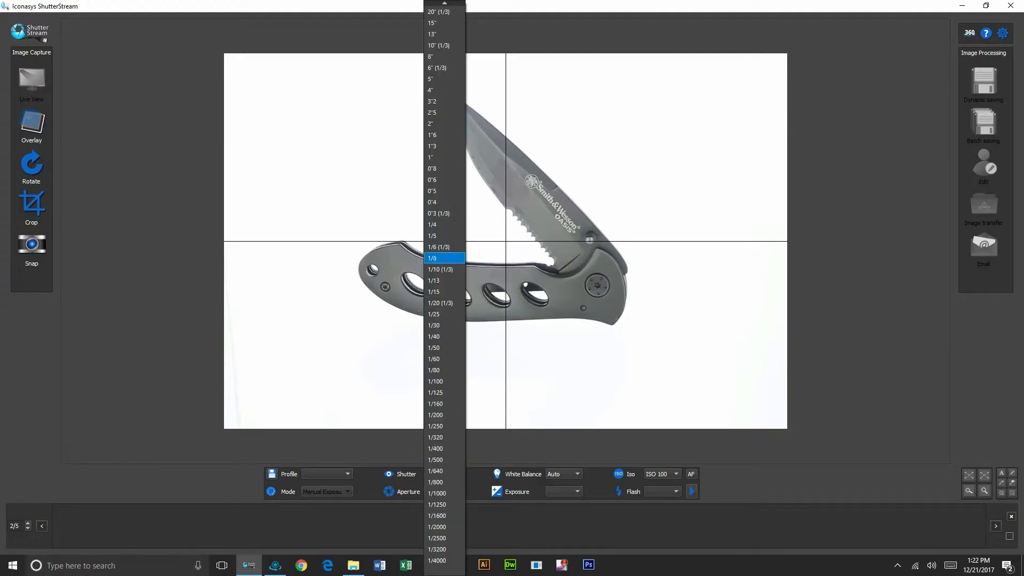
click(437, 258)
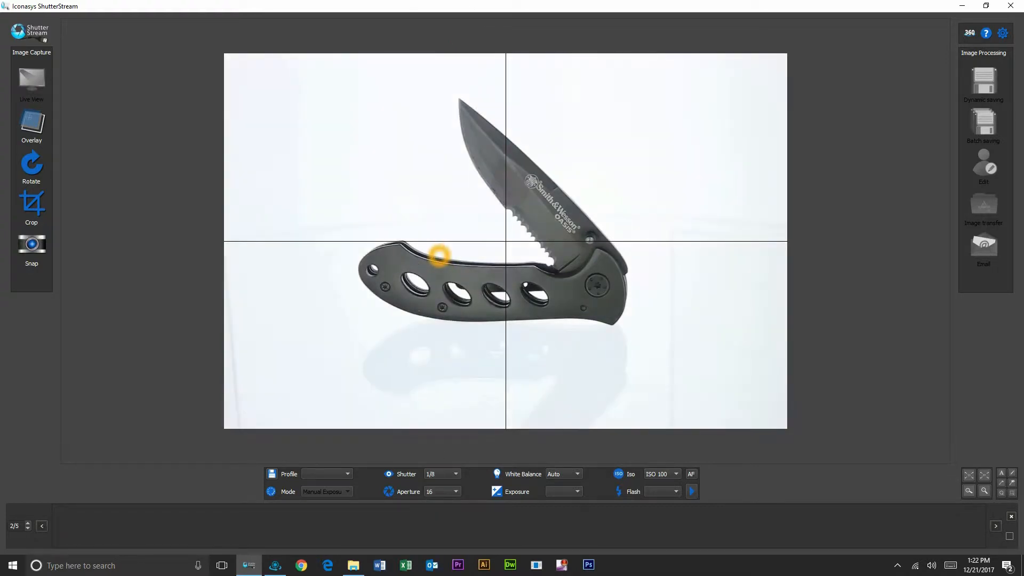
click(451, 474)
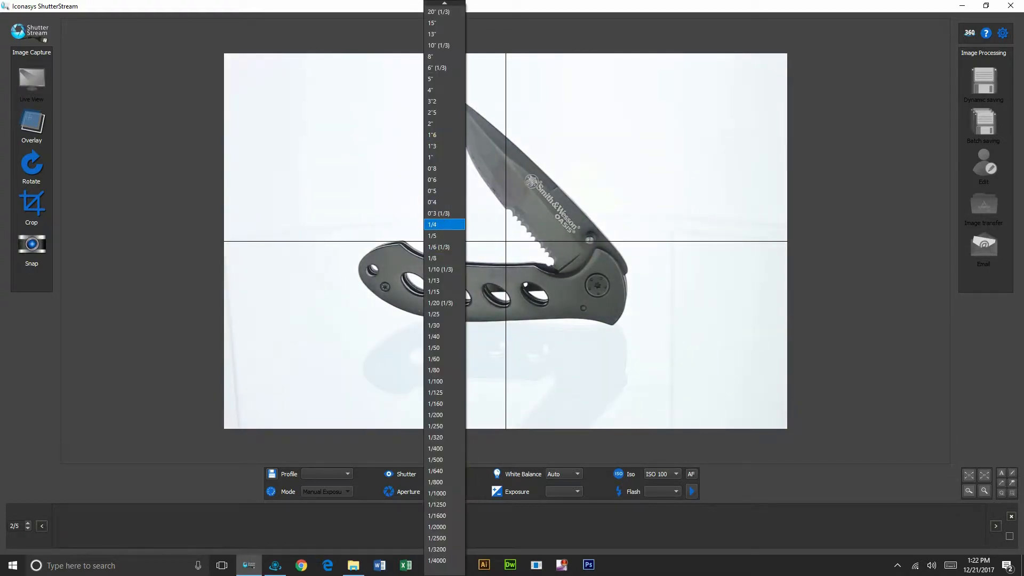
click(447, 244)
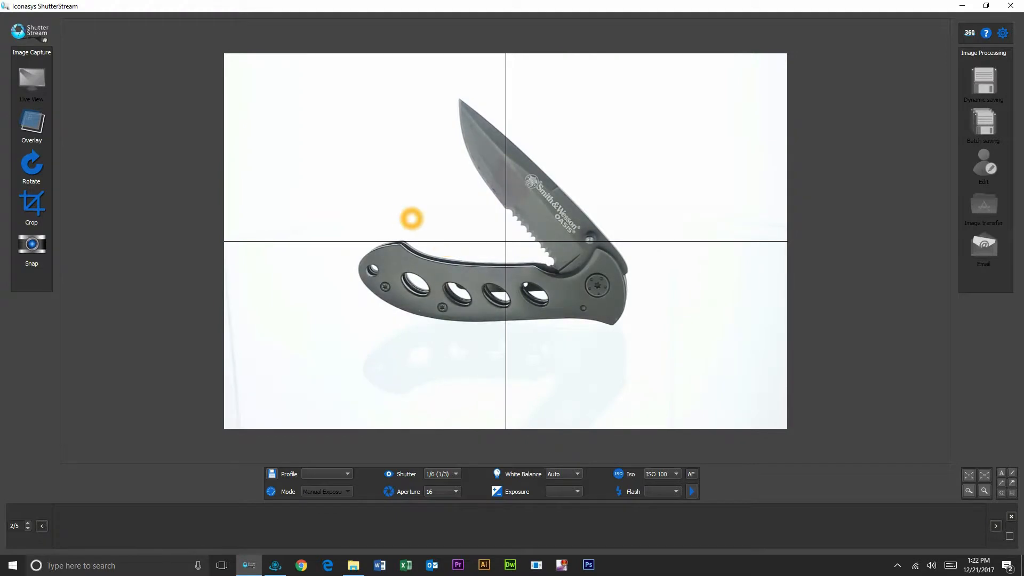
Crop tightly around the knife, snap the photo, and return to live view.
drag(337, 70, 658, 353)
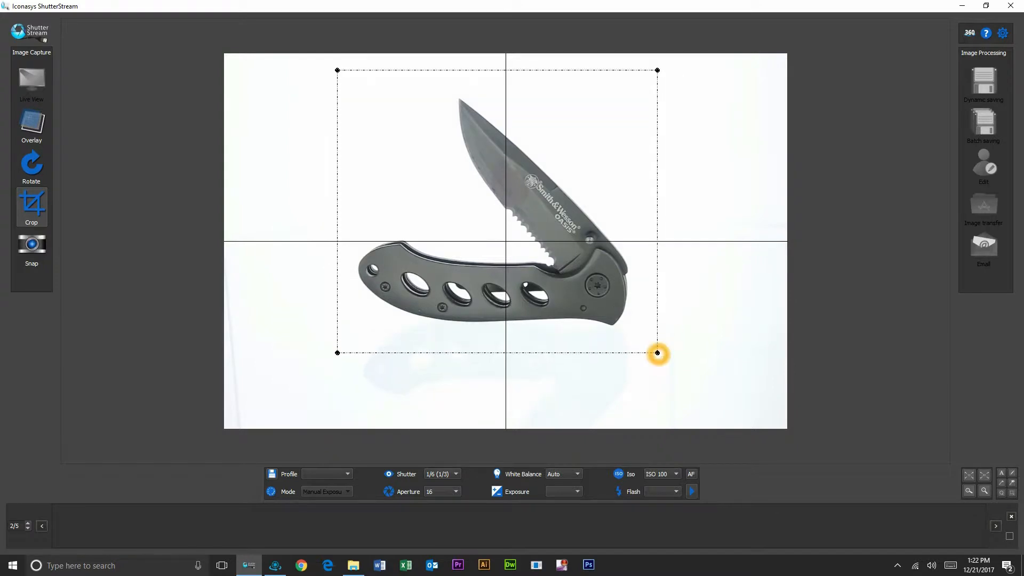
click(31, 248)
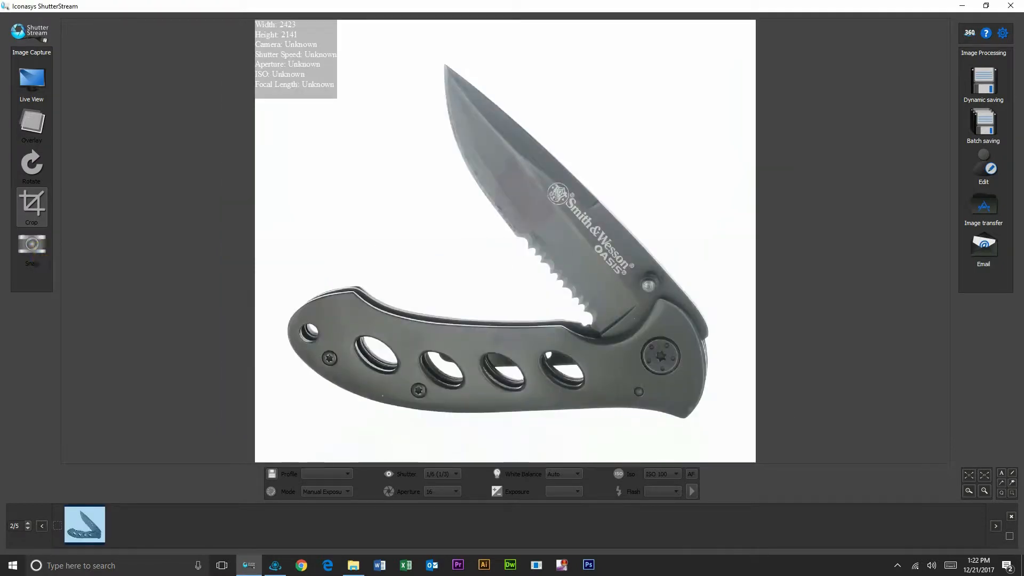
click(34, 84)
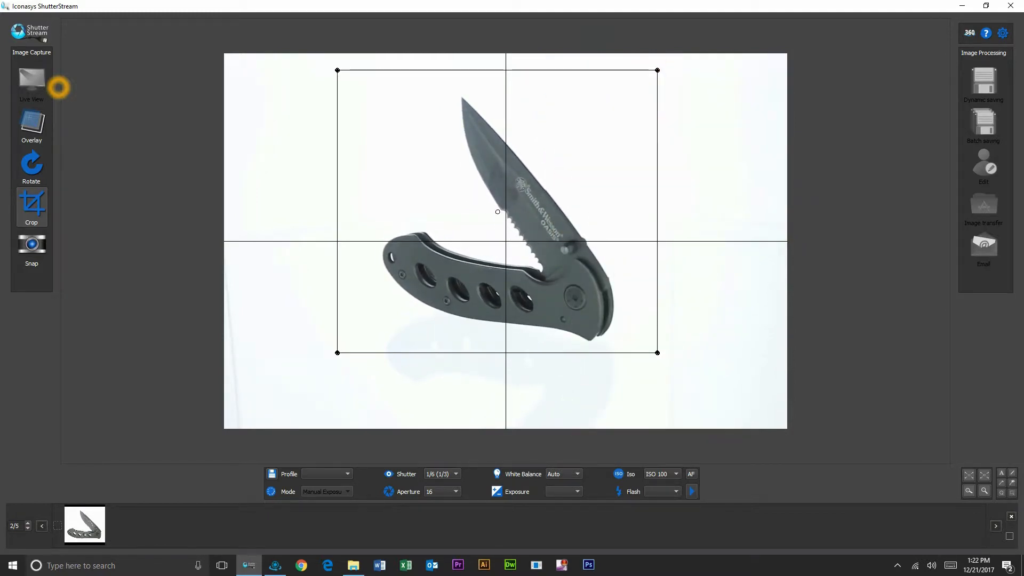
Snap more knife shots, including its other side, then nudge the crop right and capture the closed knife.
click(31, 246)
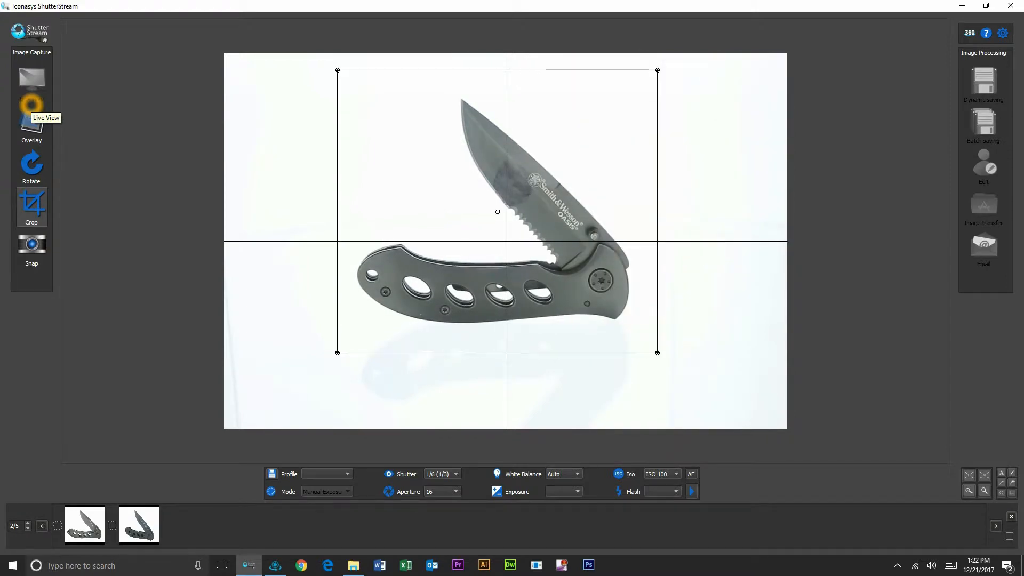
click(42, 235)
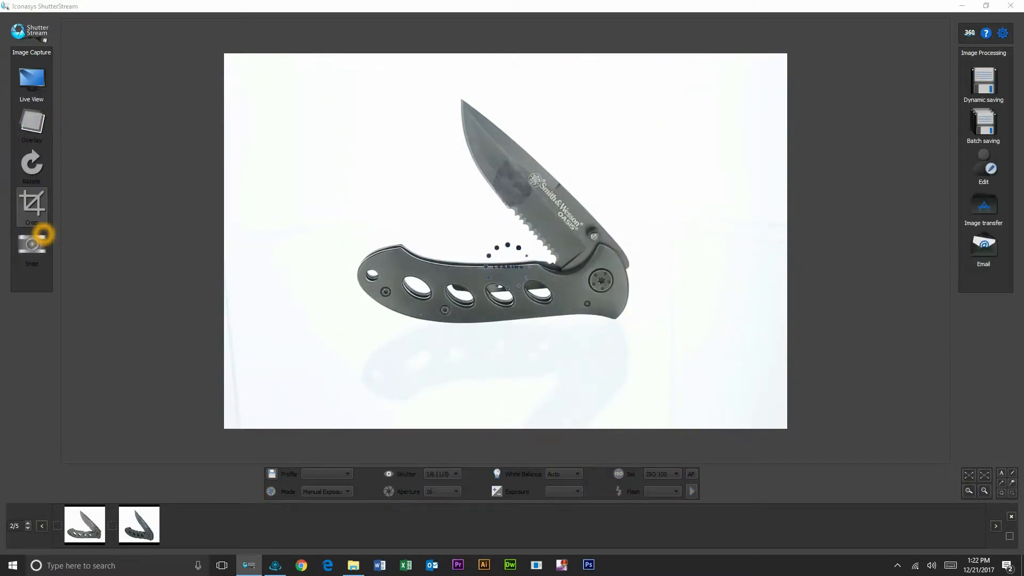
click(39, 80)
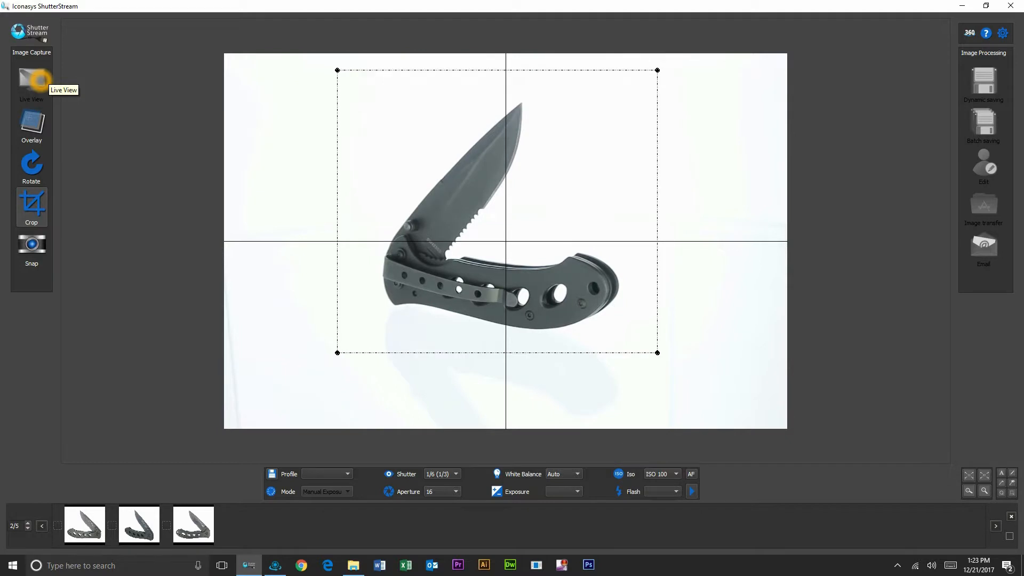
click(40, 237)
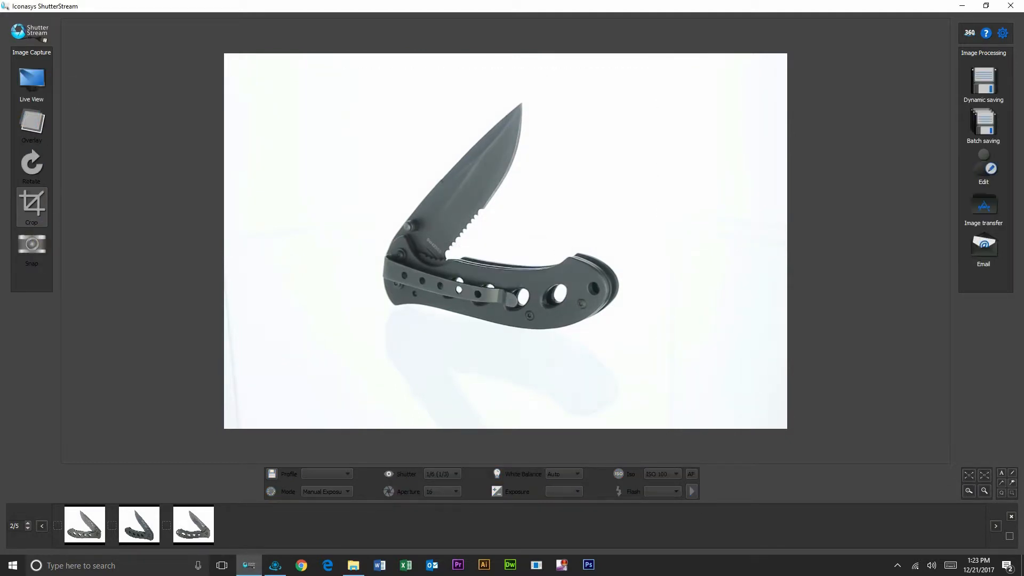
click(43, 101)
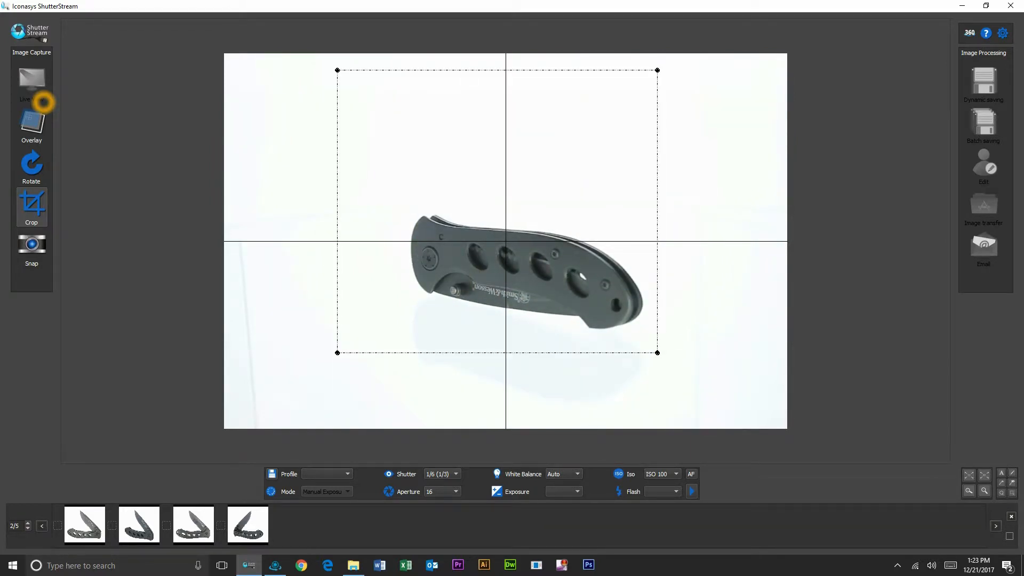
drag(436, 181, 451, 179)
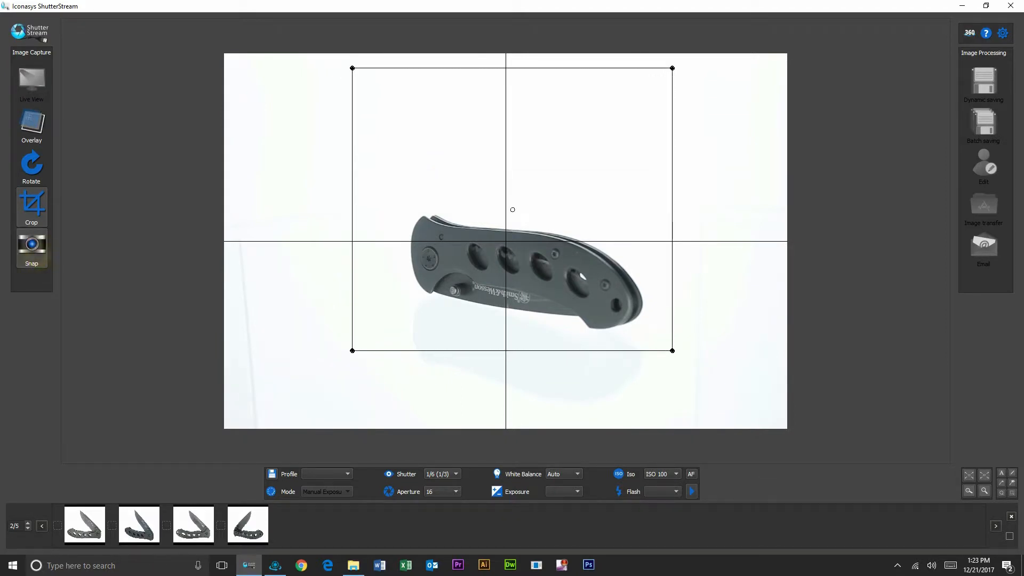
click(39, 255)
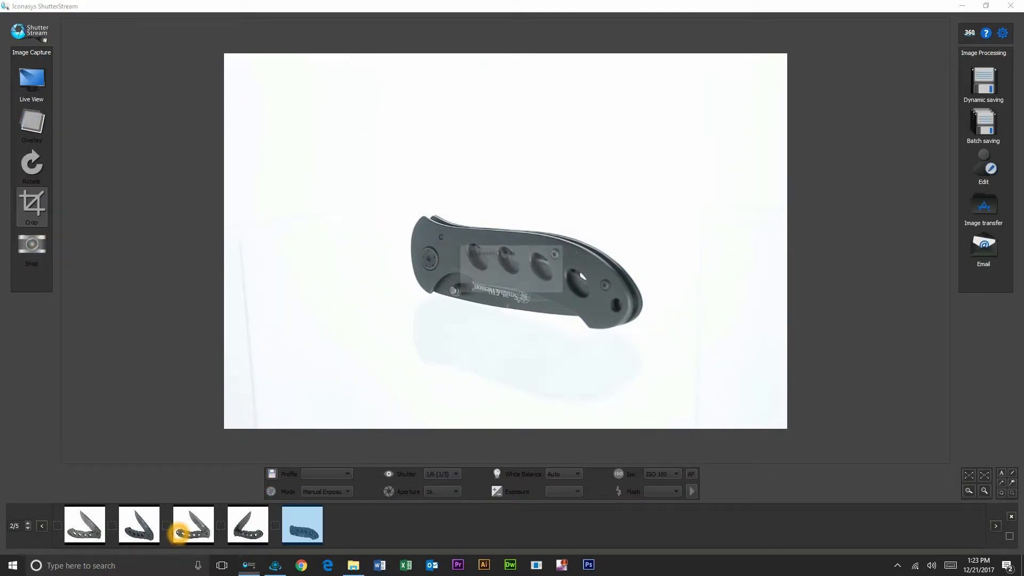
Browse the filmstrip thumbnails and settle on the open-knife photo with the smudge.
click(95, 521)
click(146, 532)
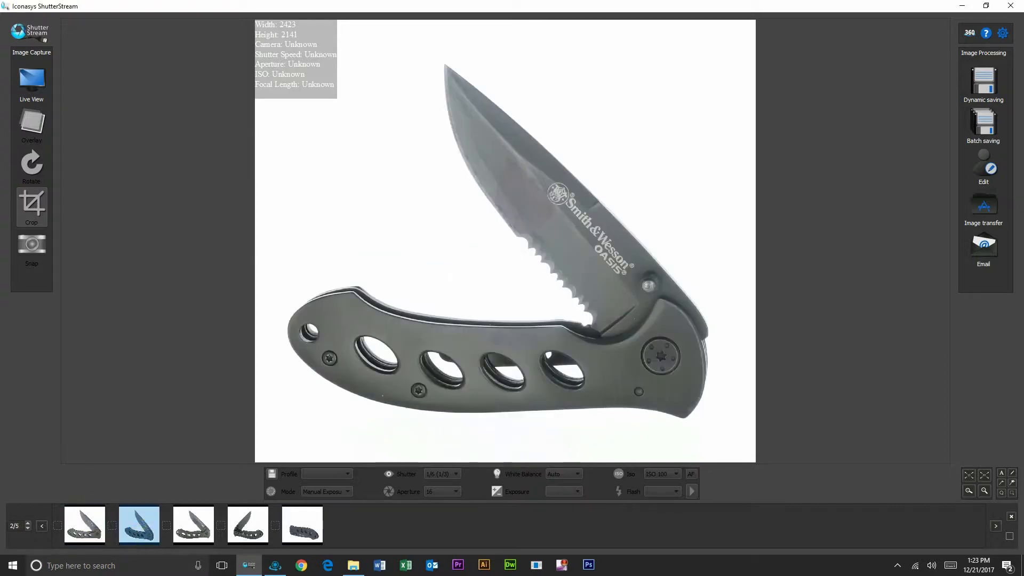
click(211, 518)
key(Right)
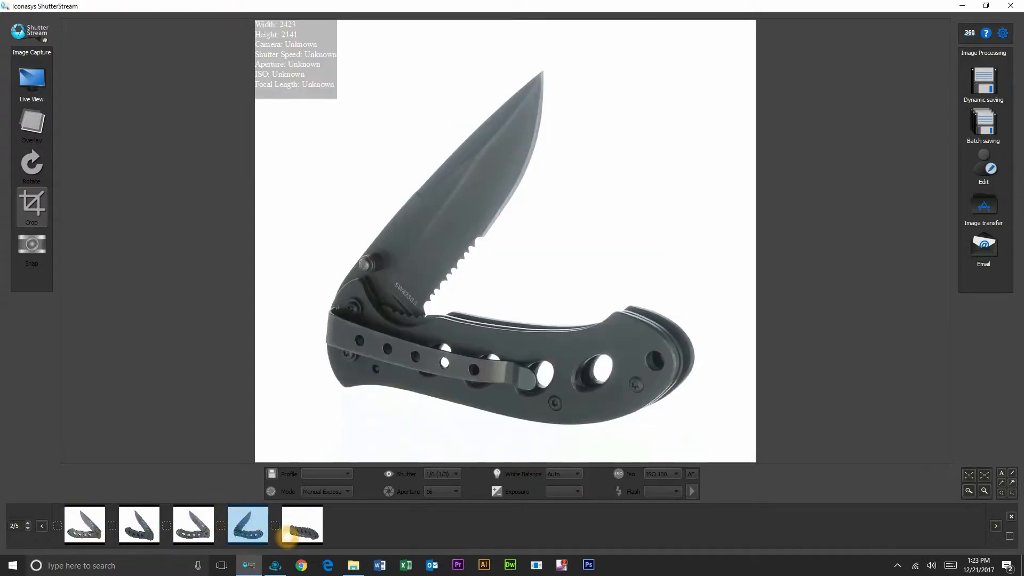
key(Right)
click(196, 523)
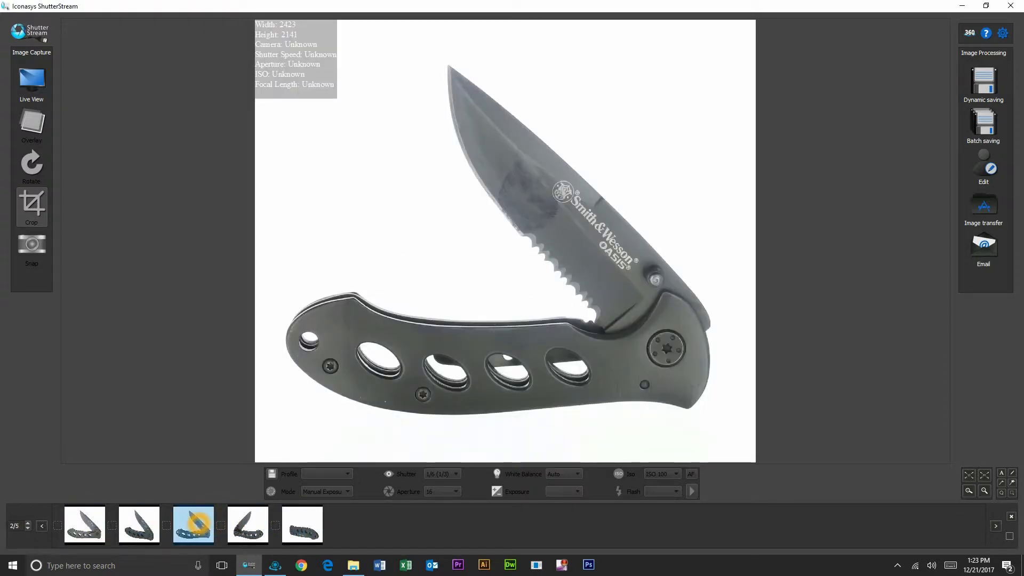
Zoom into the open-knife photo to inspect the blade, then fit it back to the window.
click(1002, 474)
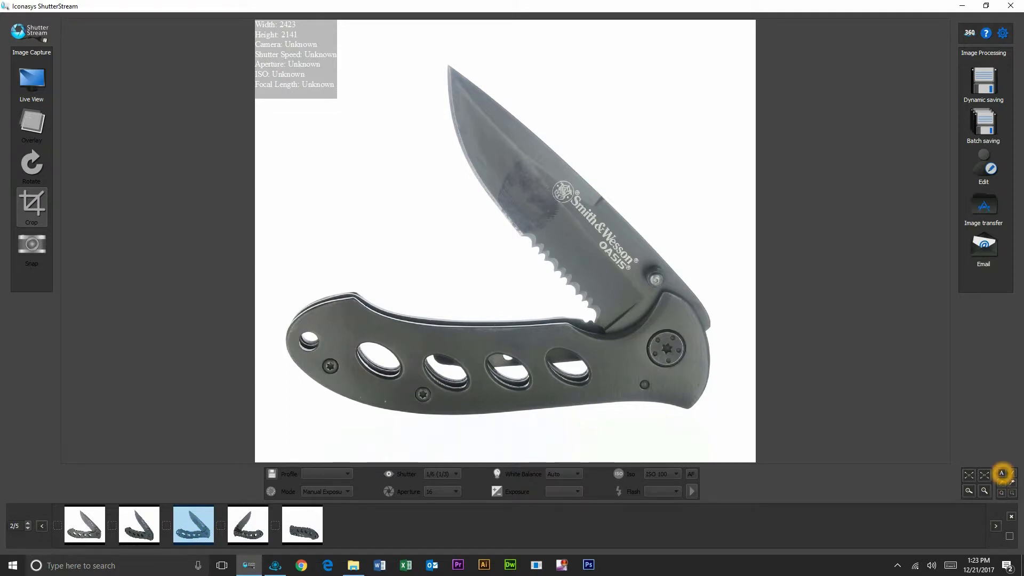
click(969, 475)
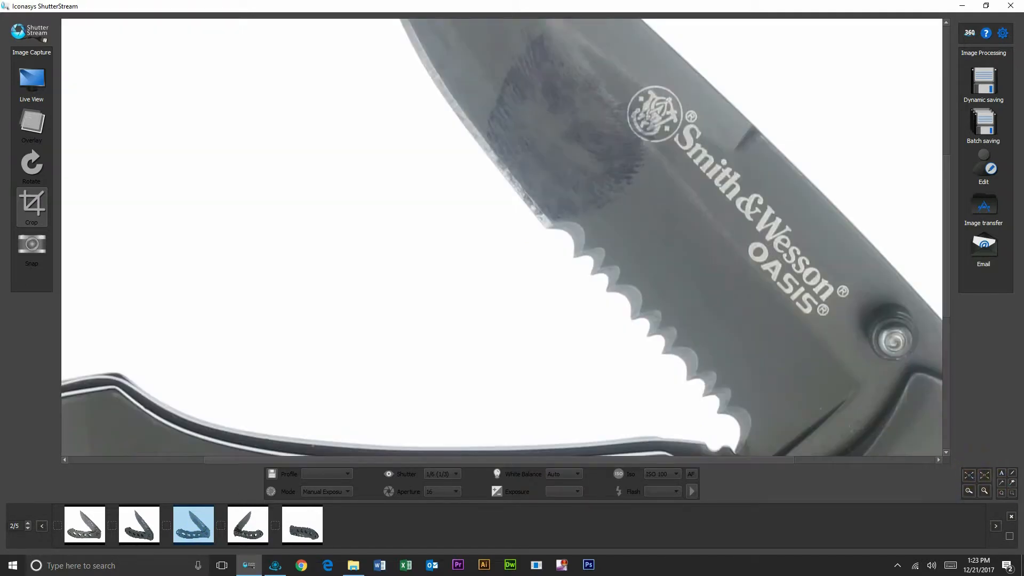
click(717, 409)
scroll(719, 404, up, 6)
click(985, 474)
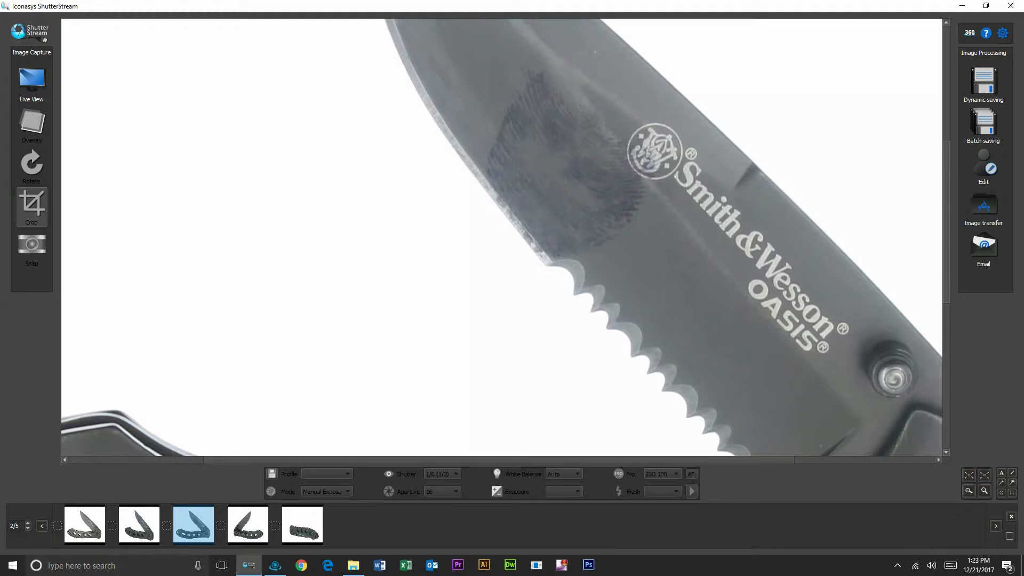
click(984, 474)
click(985, 474)
Select the text tool and start an annotation near the top of the photo.
click(1008, 471)
click(1004, 490)
click(1005, 474)
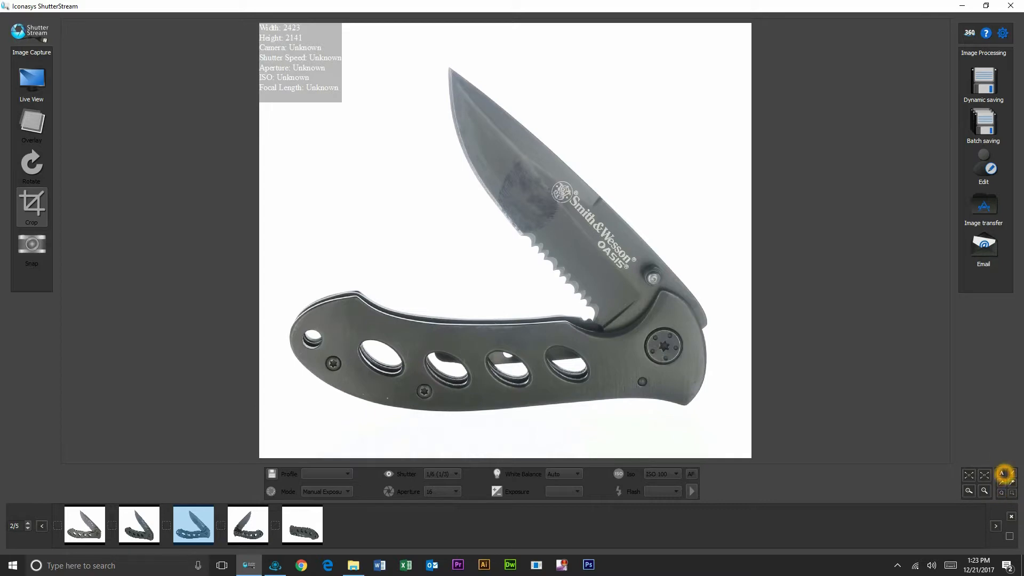
click(539, 54)
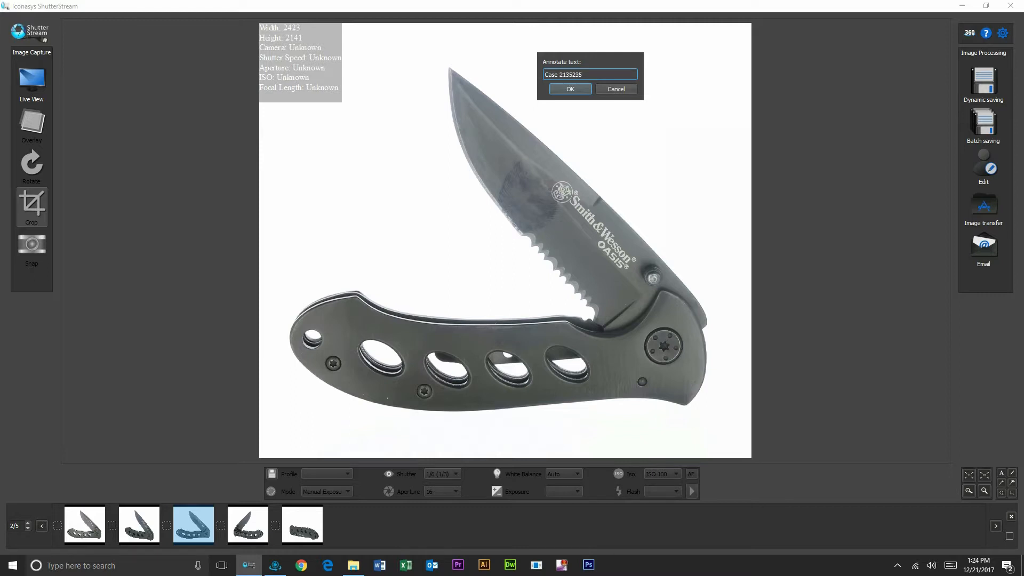
Confirm the case-number label, move it to the top-right, and circle the blade smudge.
click(570, 89)
mouse_move(585, 59)
mouse_down()
mouse_move(700, 43)
mouse_move(693, 46)
mouse_up()
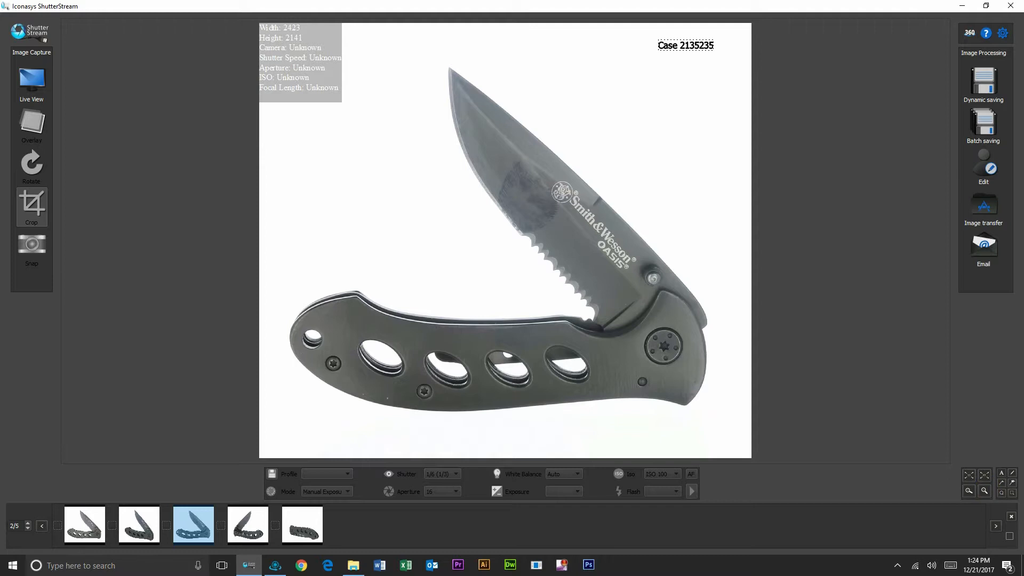
drag(480, 128, 590, 246)
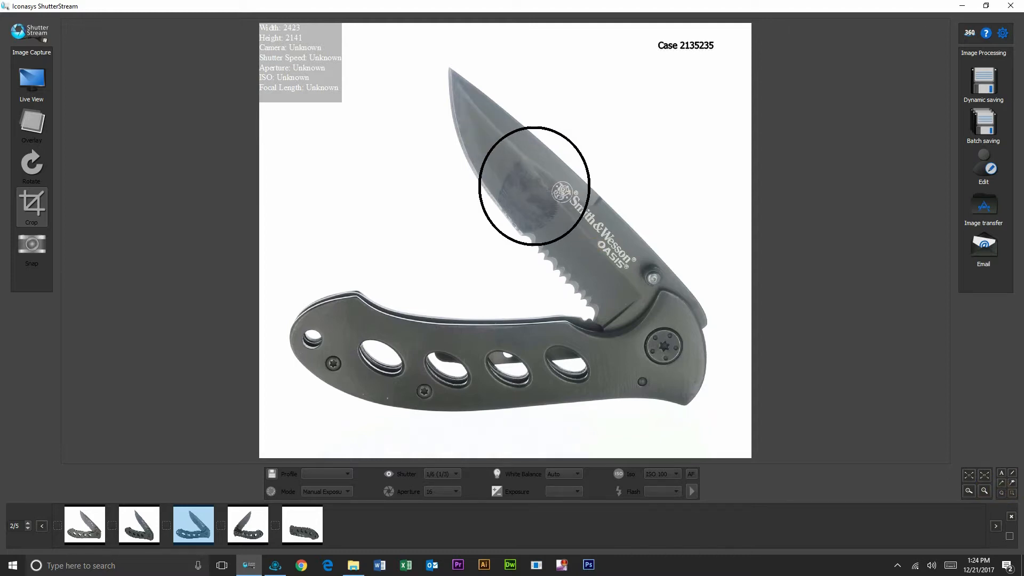
Draw a line into the circled smudge and label its outer end 'Fingerprint'.
click(1002, 482)
drag(577, 146, 557, 171)
click(1002, 471)
click(649, 105)
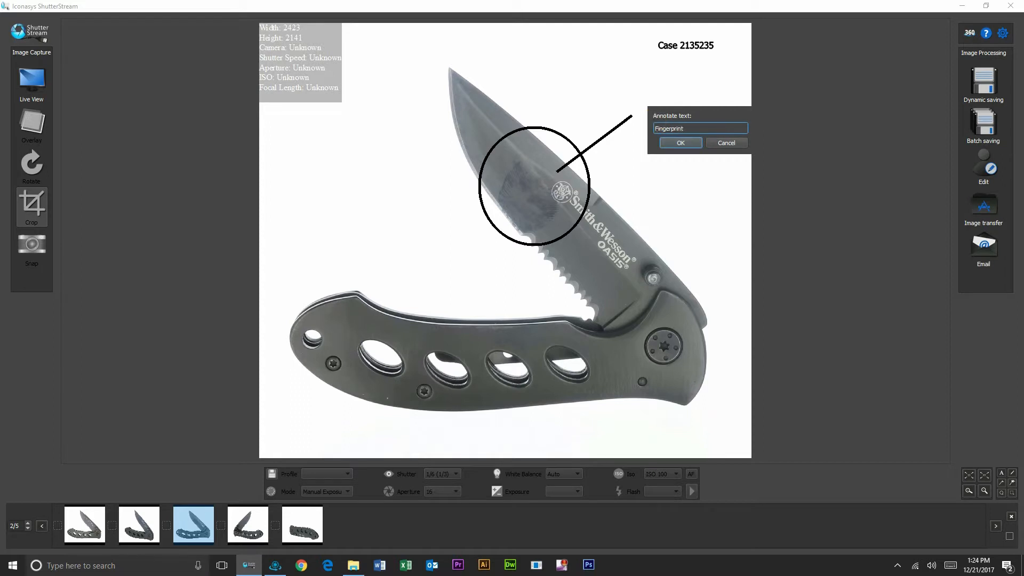
click(680, 143)
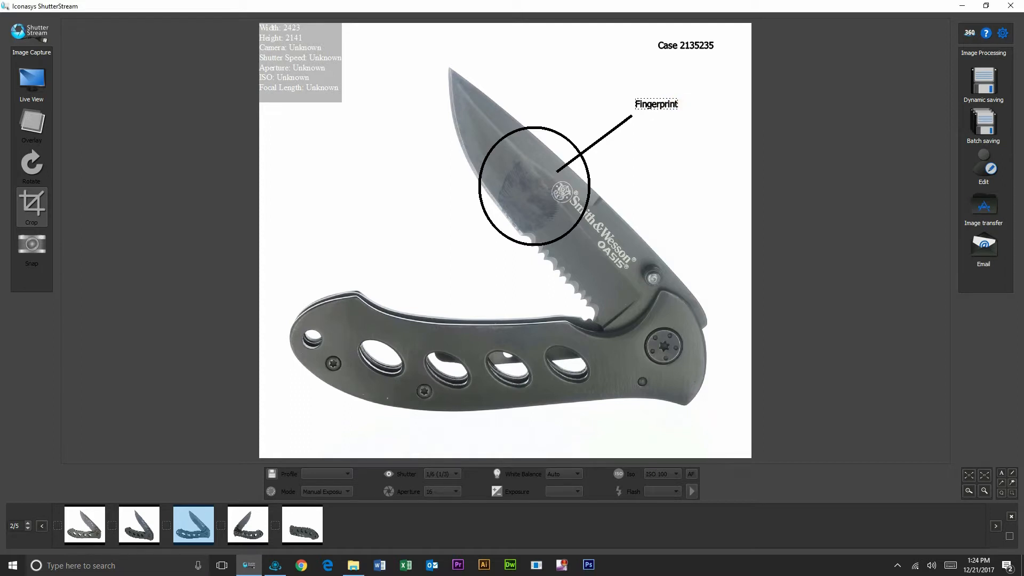
Save the annotations when switching photos, then reopen the annotated photo in the image editor.
click(303, 525)
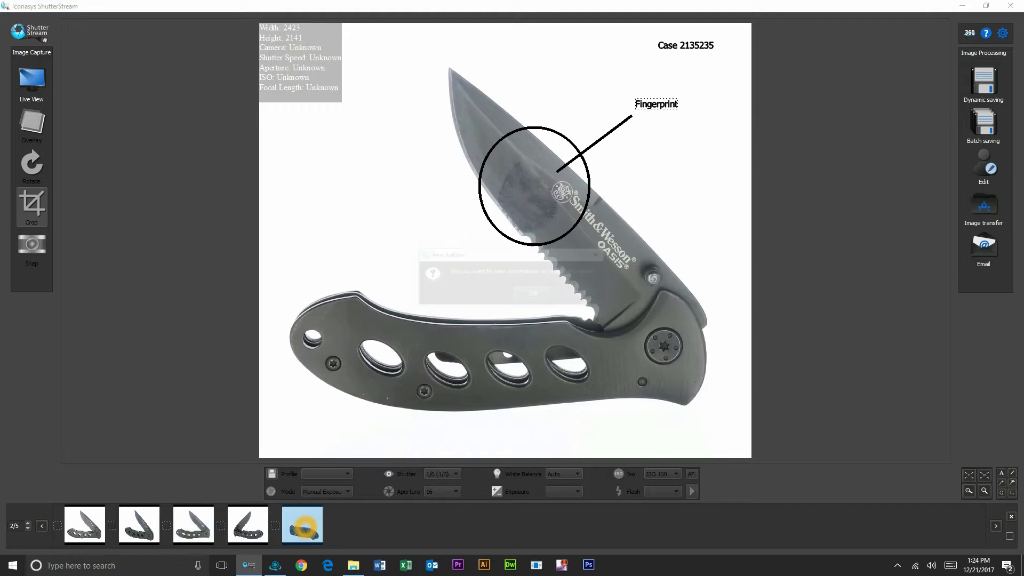
click(532, 293)
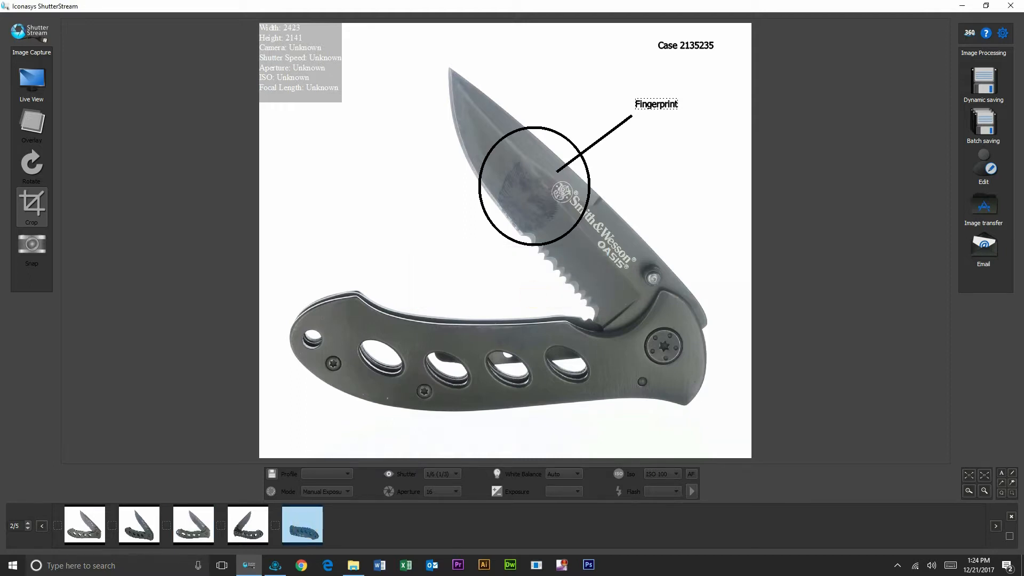
click(85, 525)
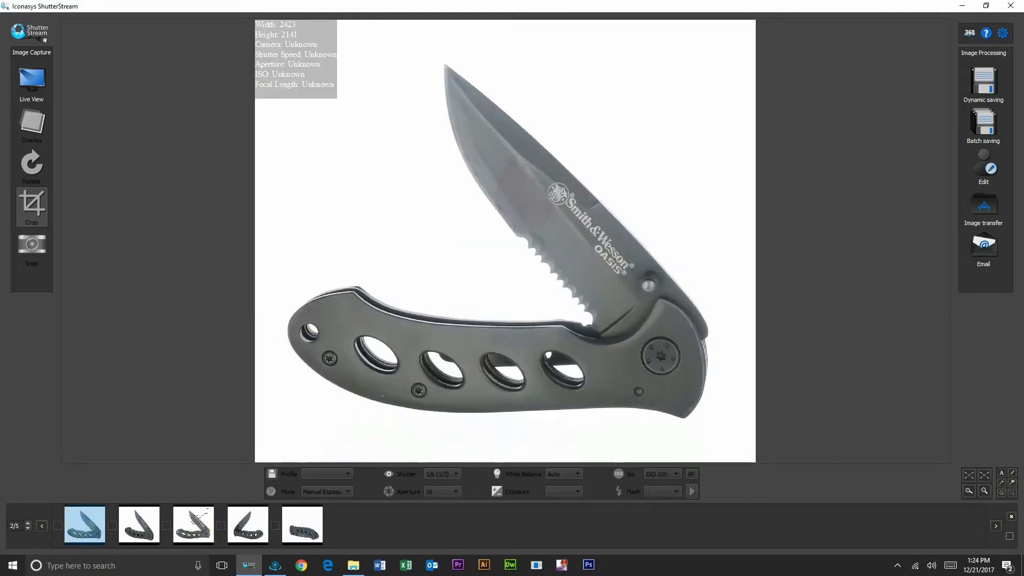
click(194, 525)
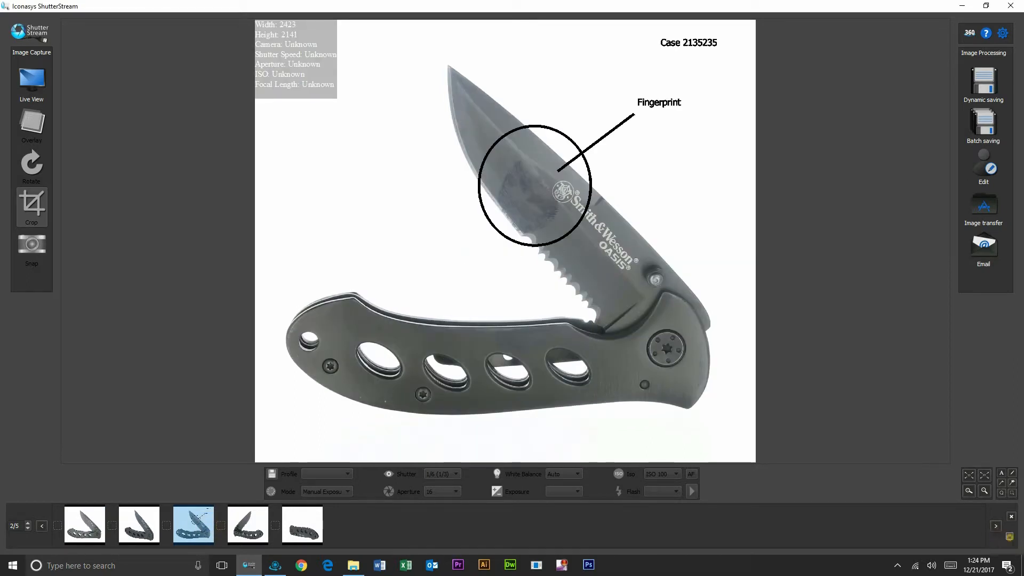
click(984, 168)
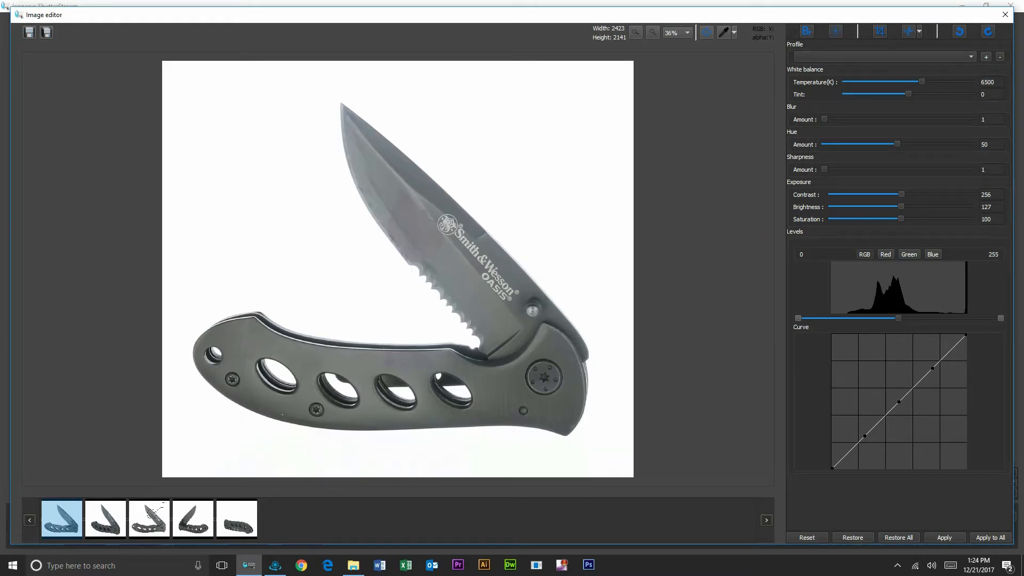
Adjust the Levels highlights and midtones, set sharpness to 2, and apply to all photos.
click(694, 147)
drag(1001, 318, 985, 318)
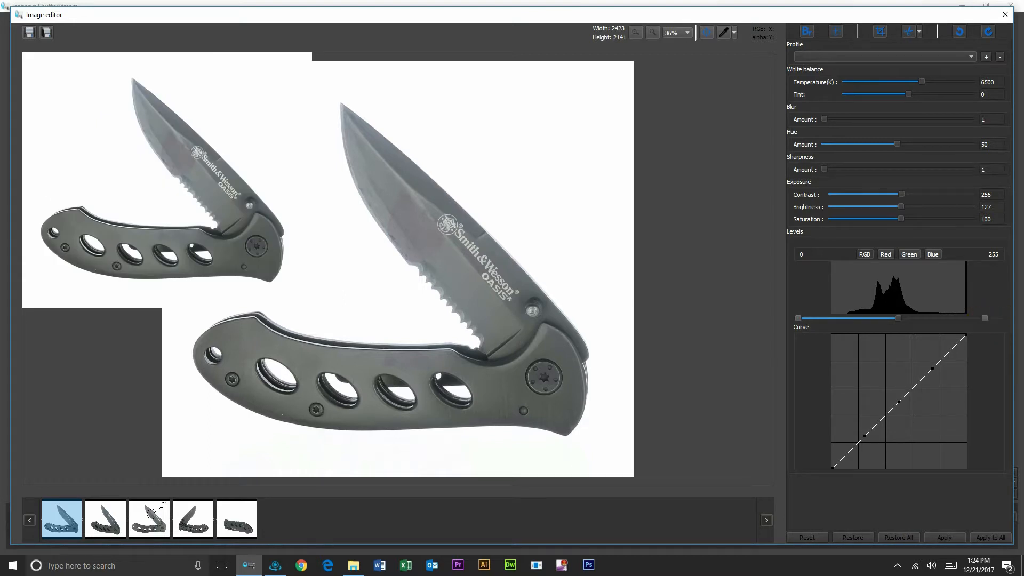
drag(898, 318, 912, 324)
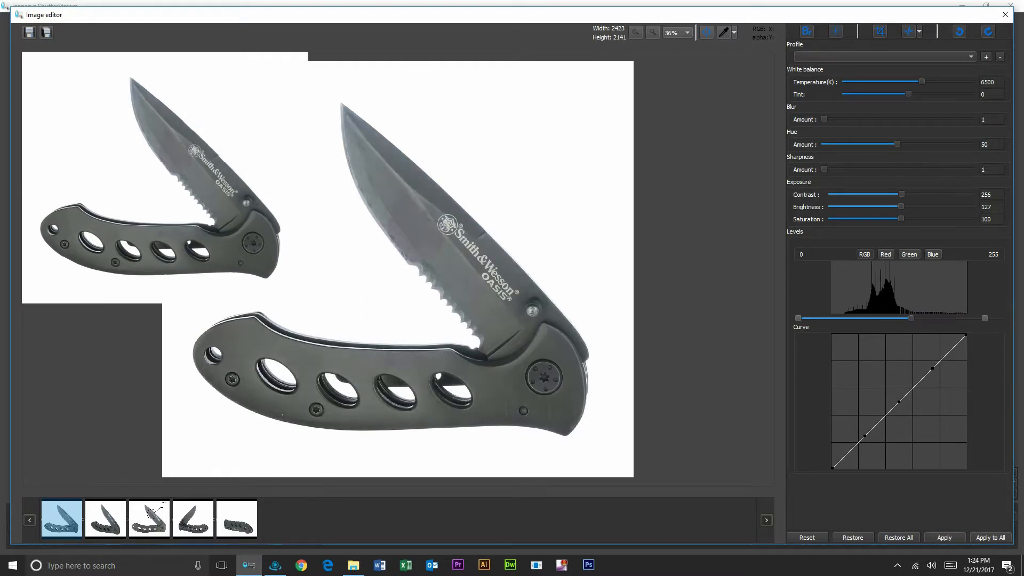
click(826, 169)
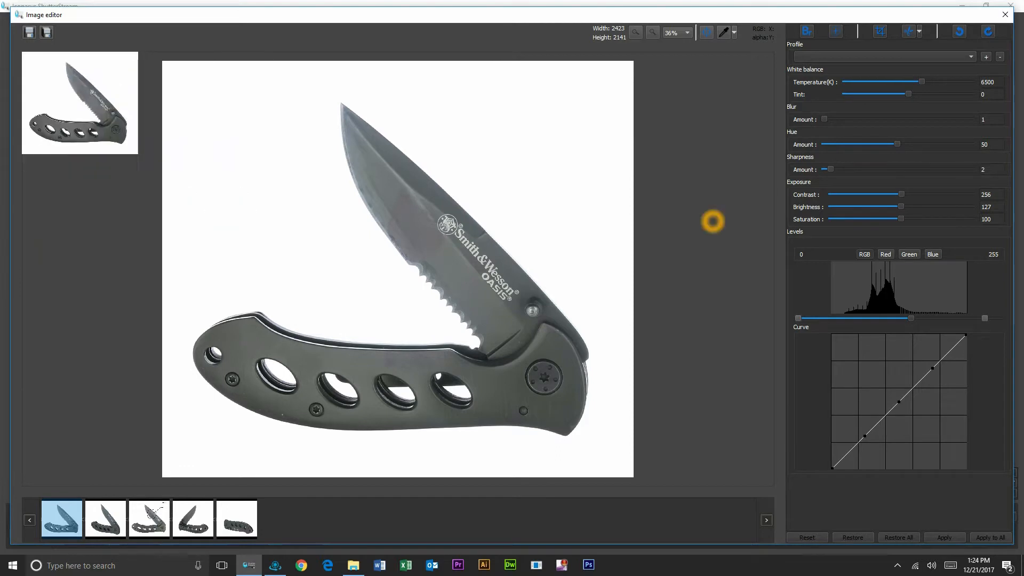
click(991, 537)
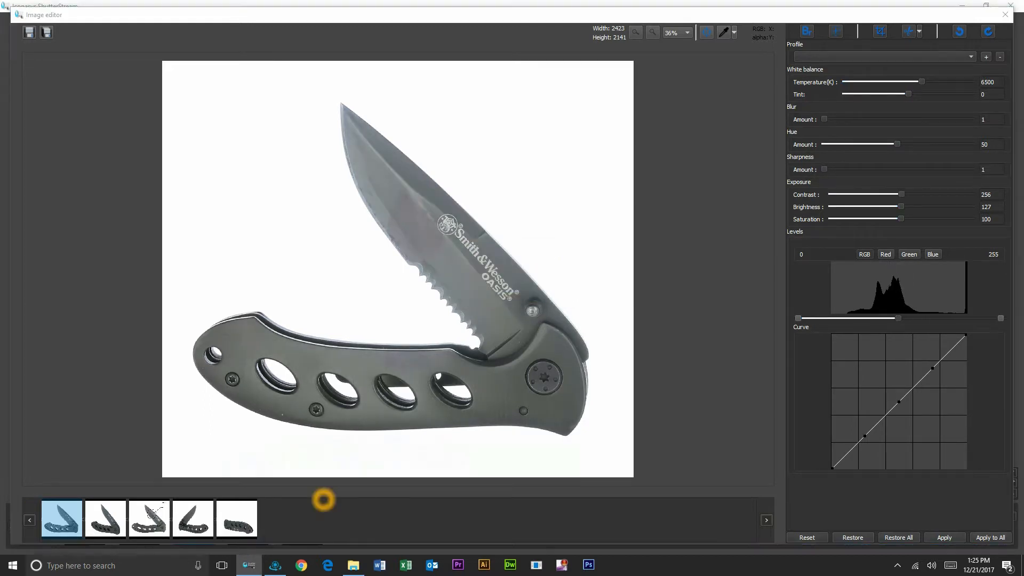
click(541, 290)
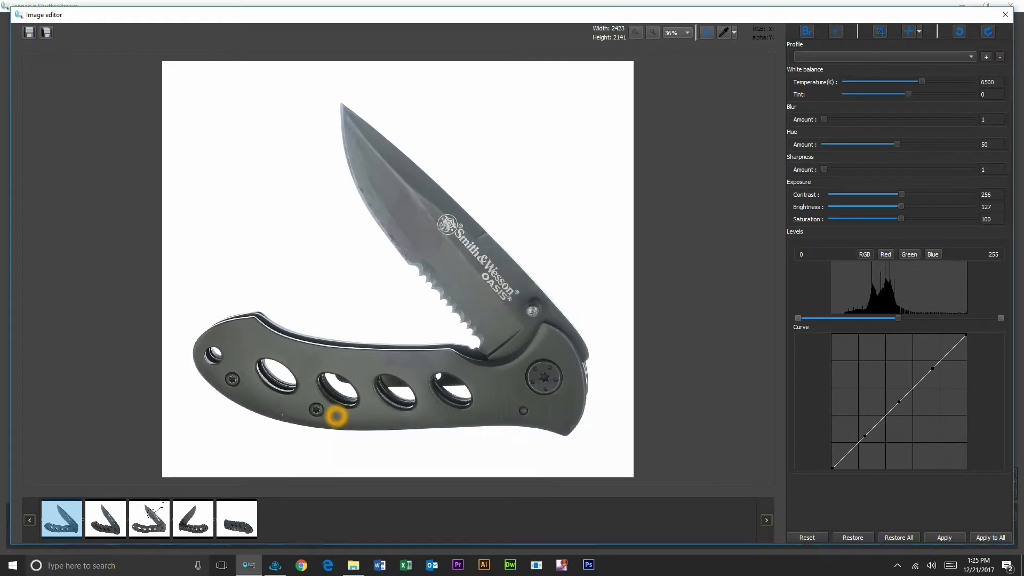
click(806, 31)
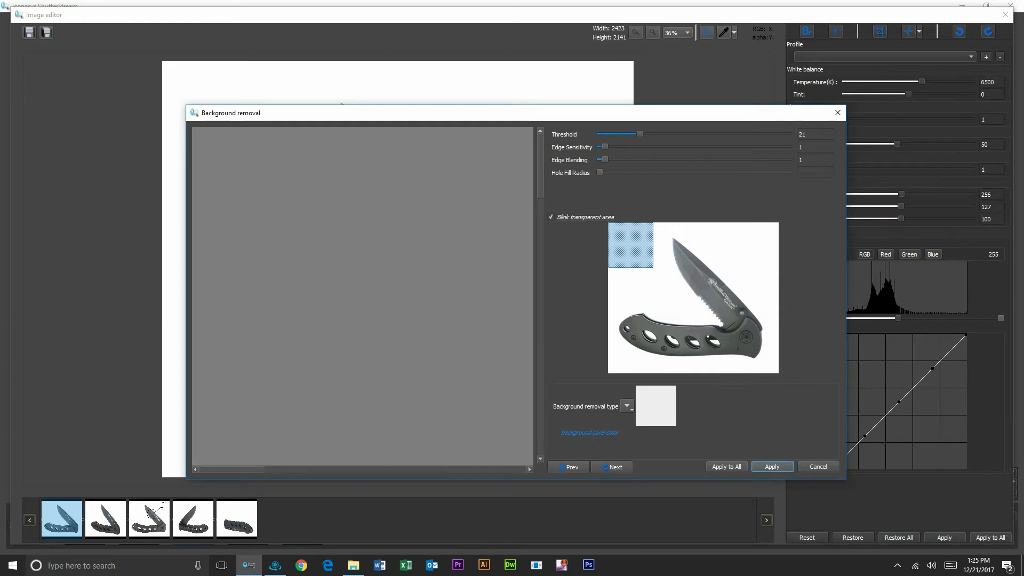
Lower the background removal threshold to 15 while inspecting the zoomed knife preview.
click(629, 260)
drag(693, 265, 639, 326)
mouse_move(640, 134)
mouse_down()
mouse_move(594, 135)
mouse_move(638, 131)
mouse_move(619, 134)
mouse_move(627, 133)
mouse_up()
click(628, 406)
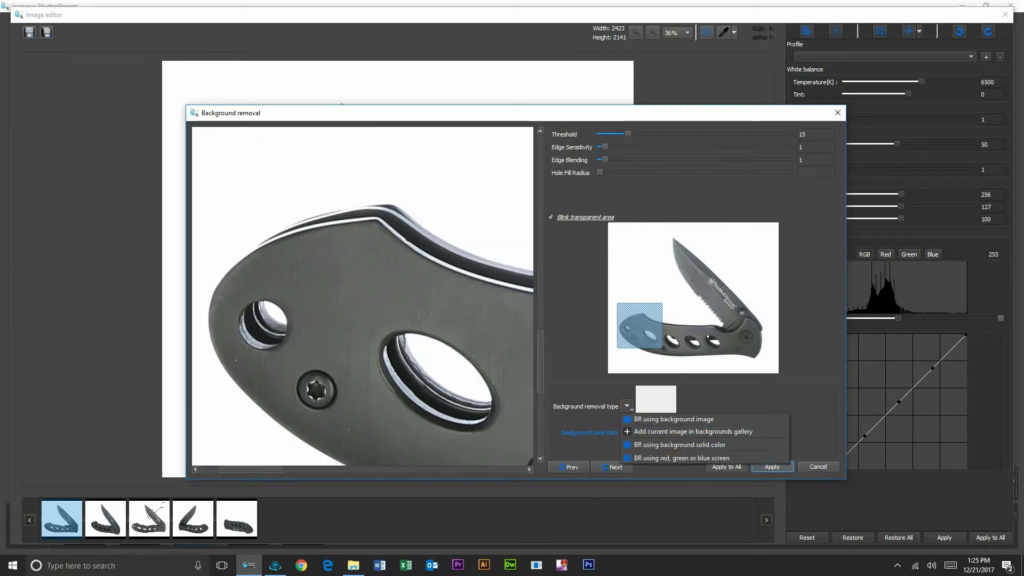
click(676, 431)
click(552, 308)
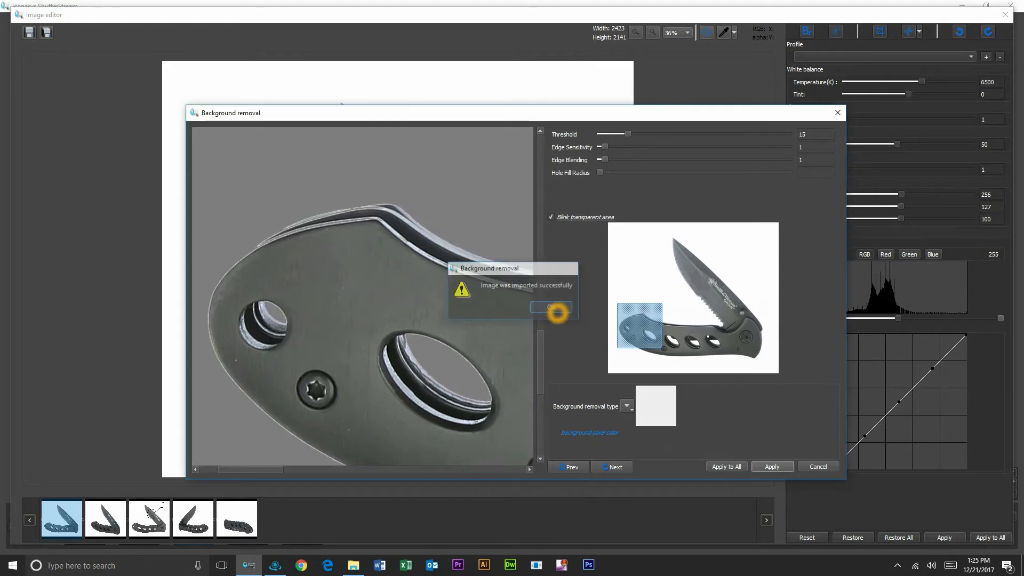
Remove the background against solid white (#ffffff), apply it, and close the image editor.
click(627, 406)
click(656, 445)
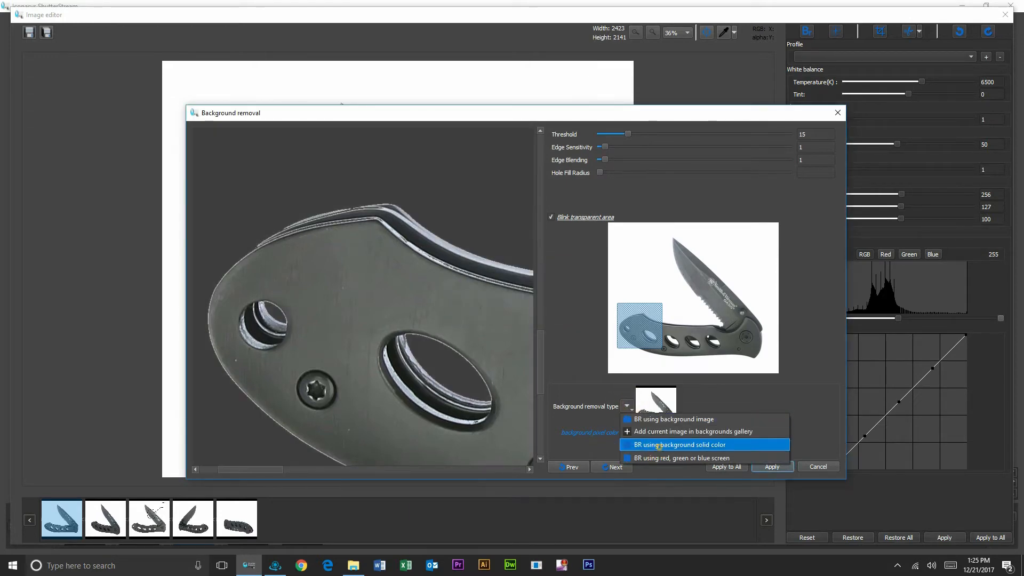
click(491, 349)
click(581, 394)
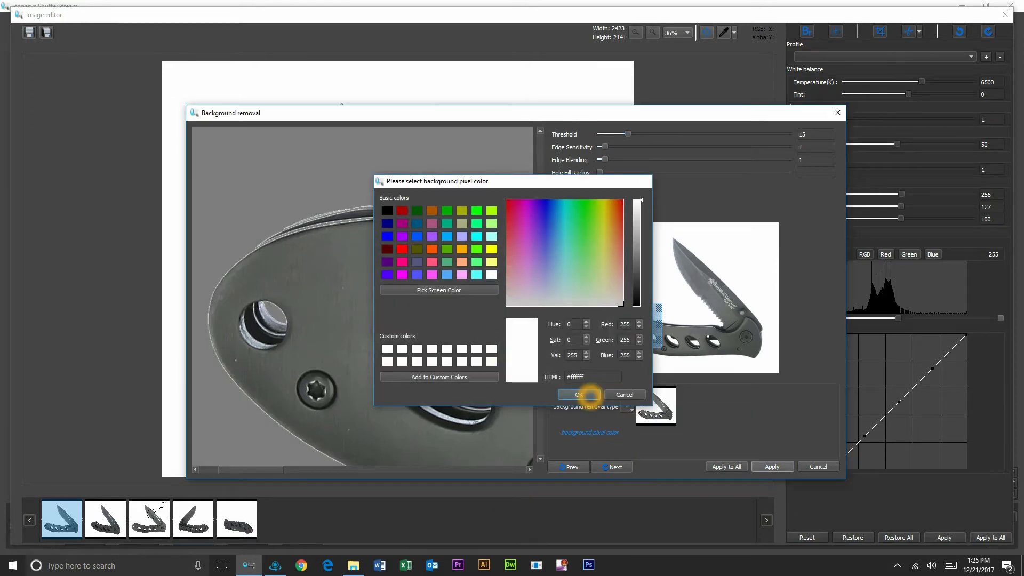
drag(640, 325, 691, 273)
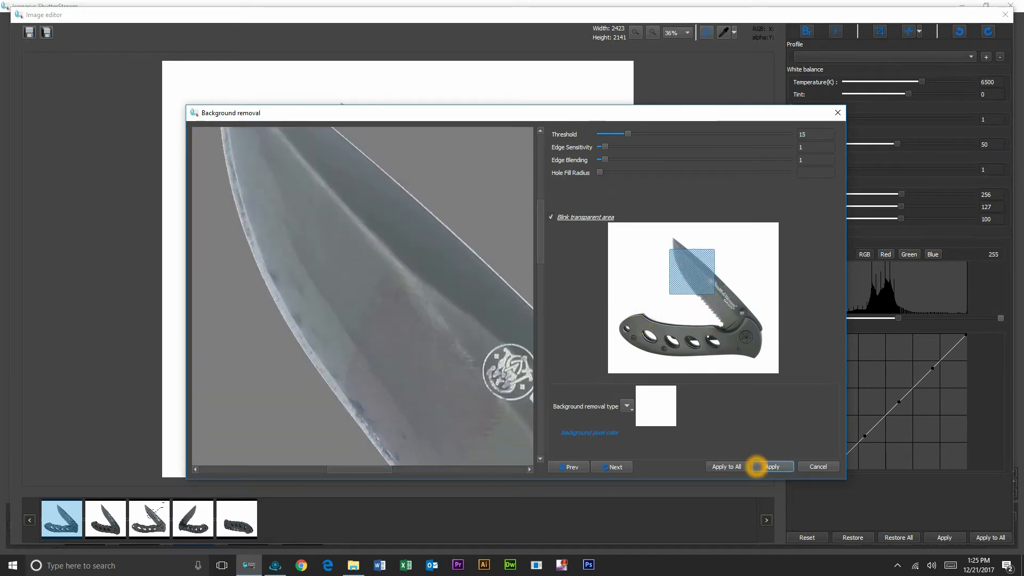
click(773, 466)
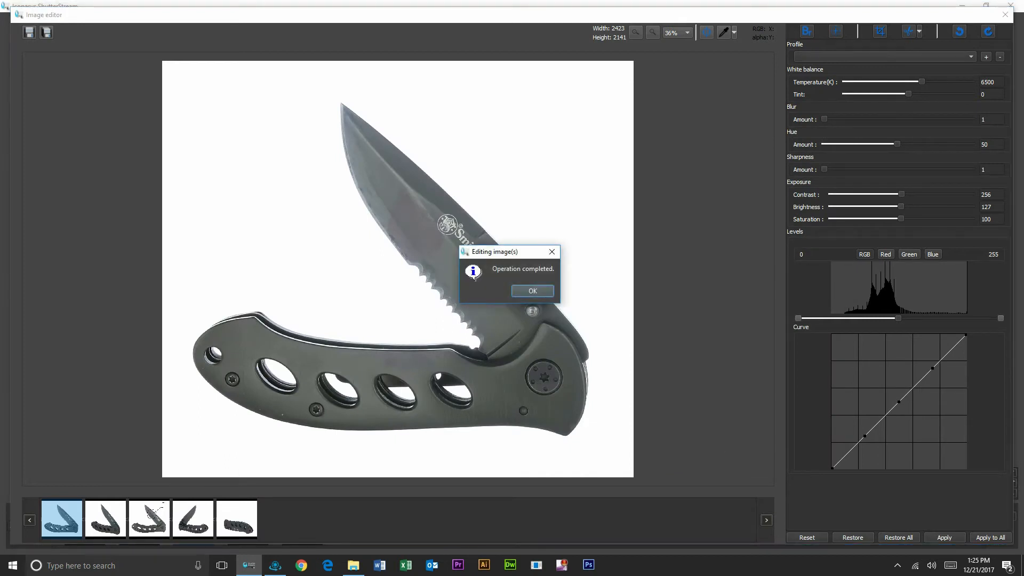
click(532, 291)
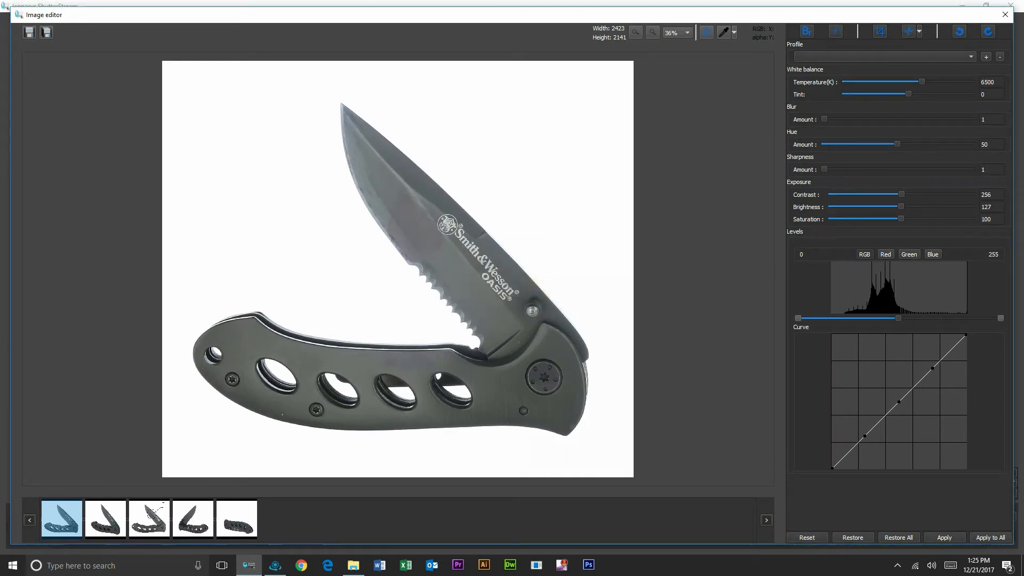
click(1004, 15)
click(1002, 33)
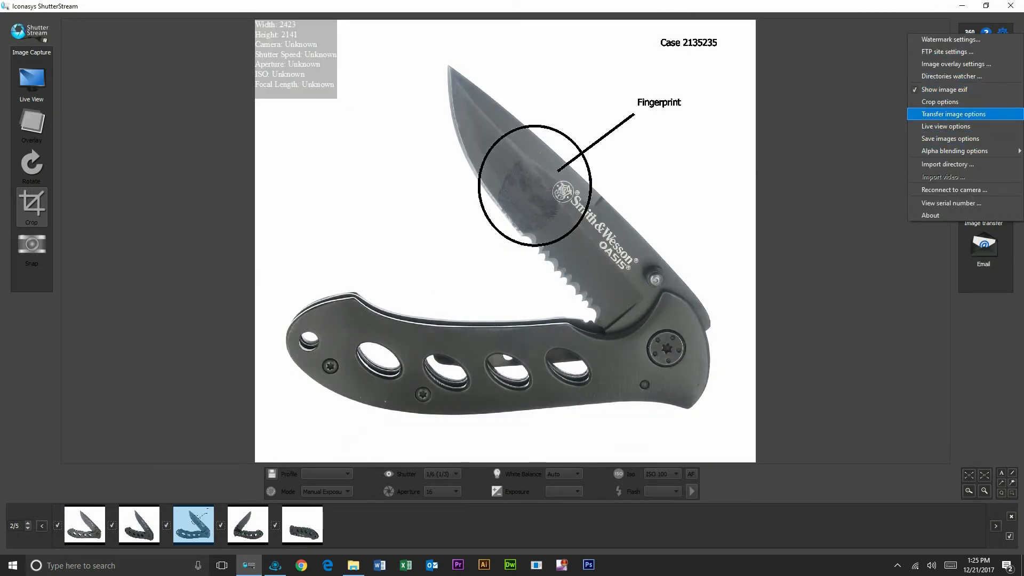
Show transparent areas as a chessboard pattern and view the first knife photo.
mouse_move(962, 151)
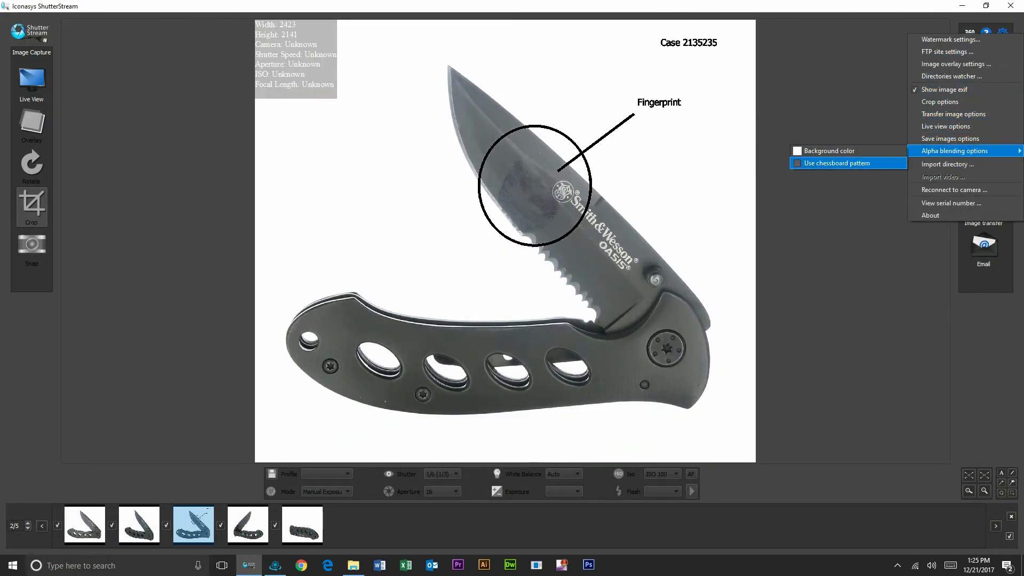
click(868, 162)
click(85, 526)
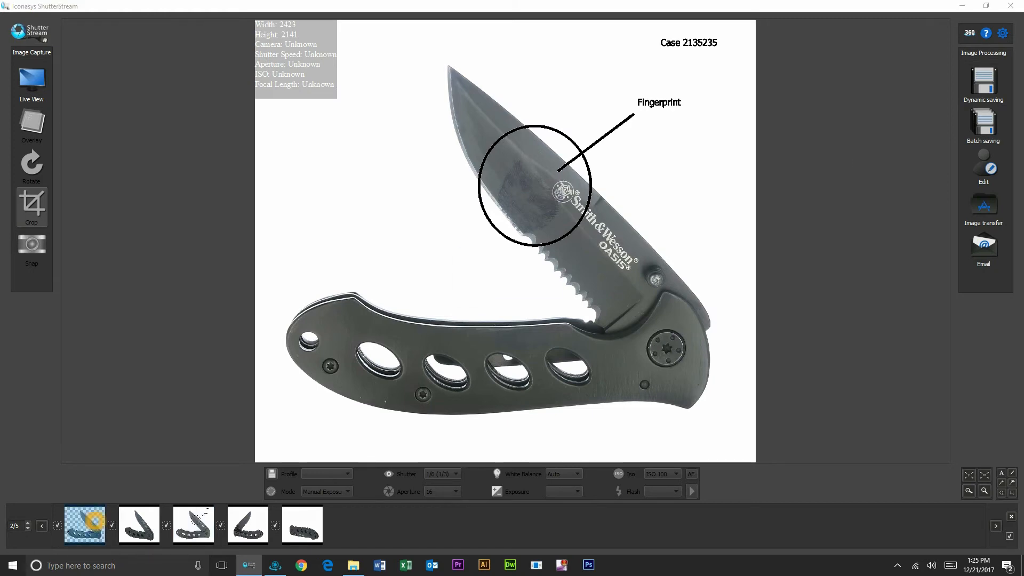
click(394, 240)
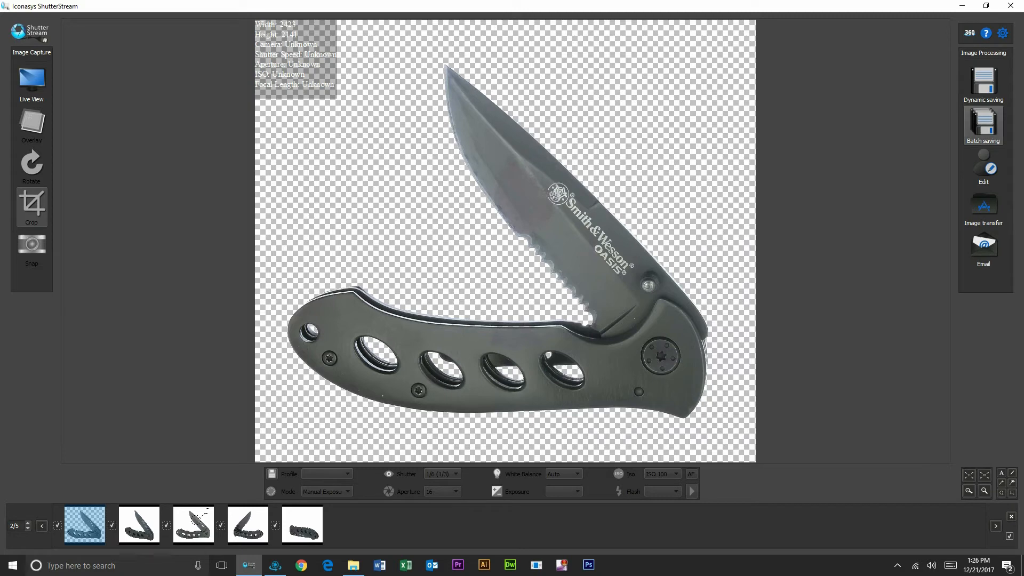
click(984, 124)
Batch-save the knife photos with the case-number file prefix, resized to 1200 pixels wide.
drag(487, 172, 397, 172)
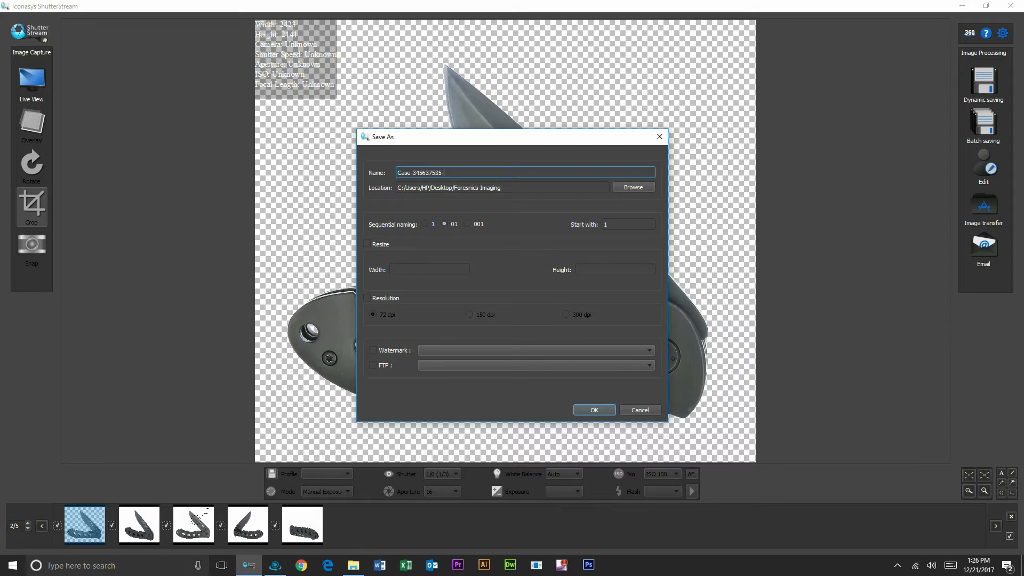
click(389, 242)
click(402, 268)
text(1200)
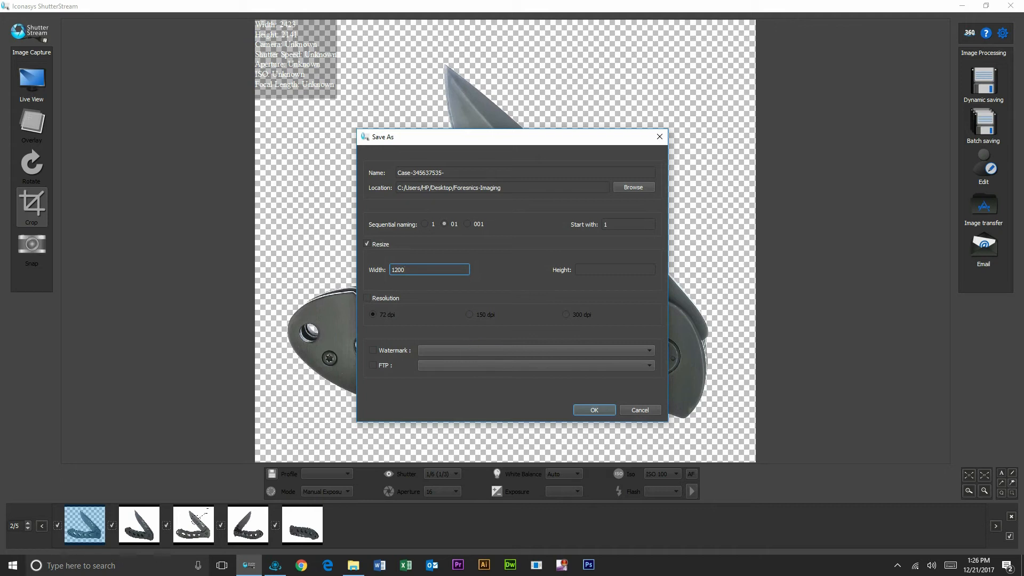
click(594, 410)
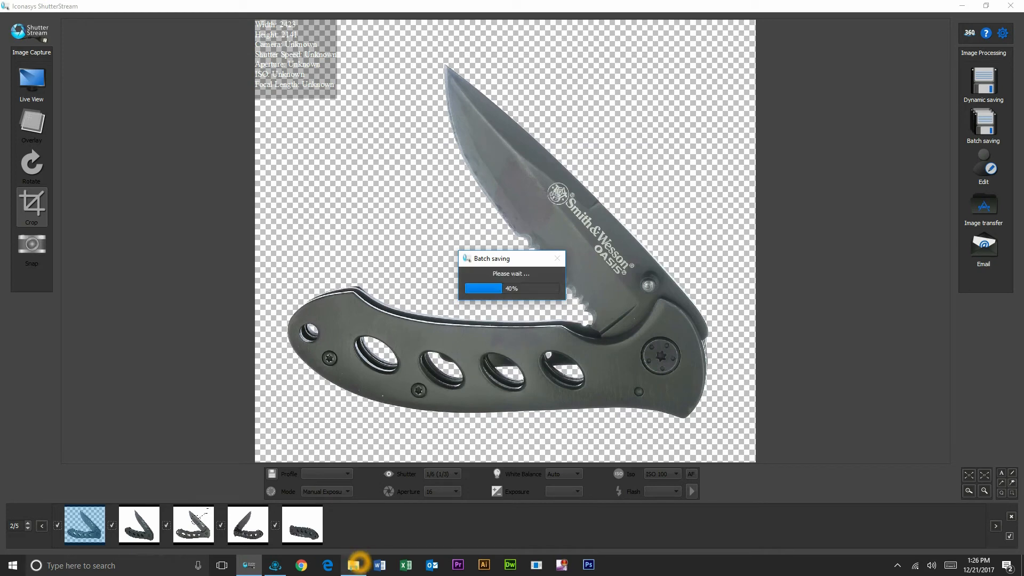
Bring up the Forensics-Imaging folder and open the first saved Case image in Photos.
click(358, 564)
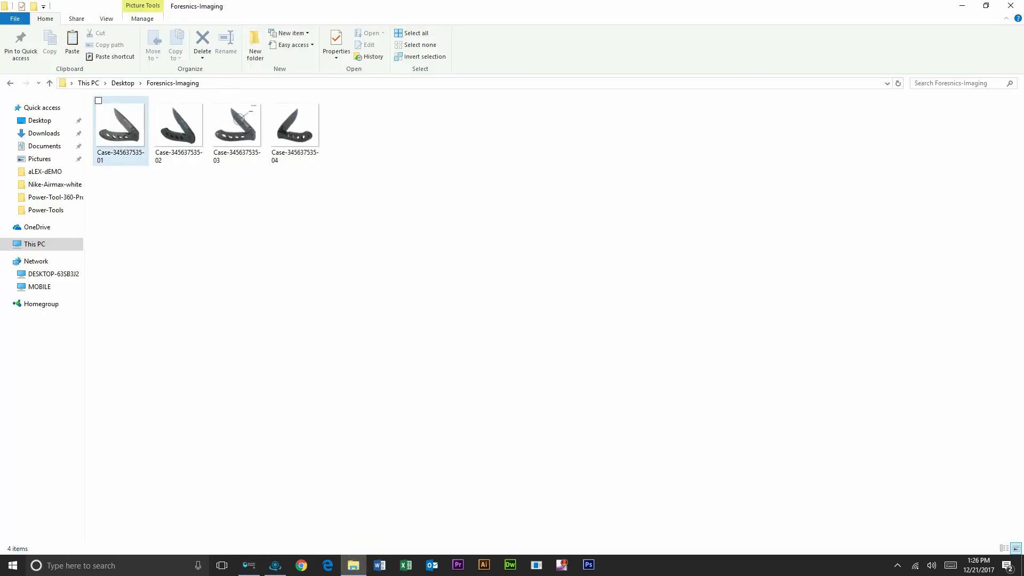
double_click(131, 134)
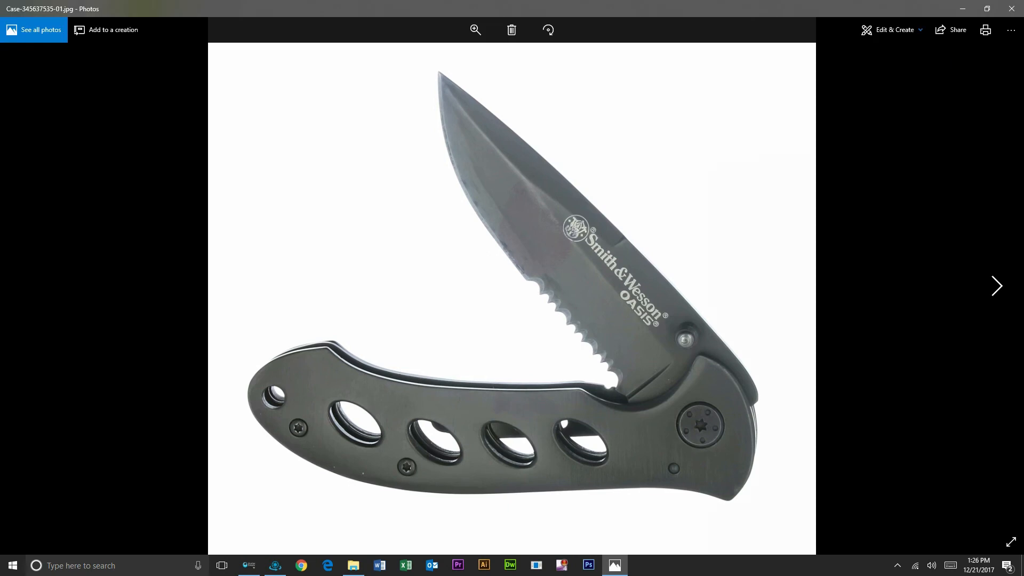
Advance to the third saved case image with the Fingerprint annotation, then close Photos.
click(994, 288)
click(994, 288)
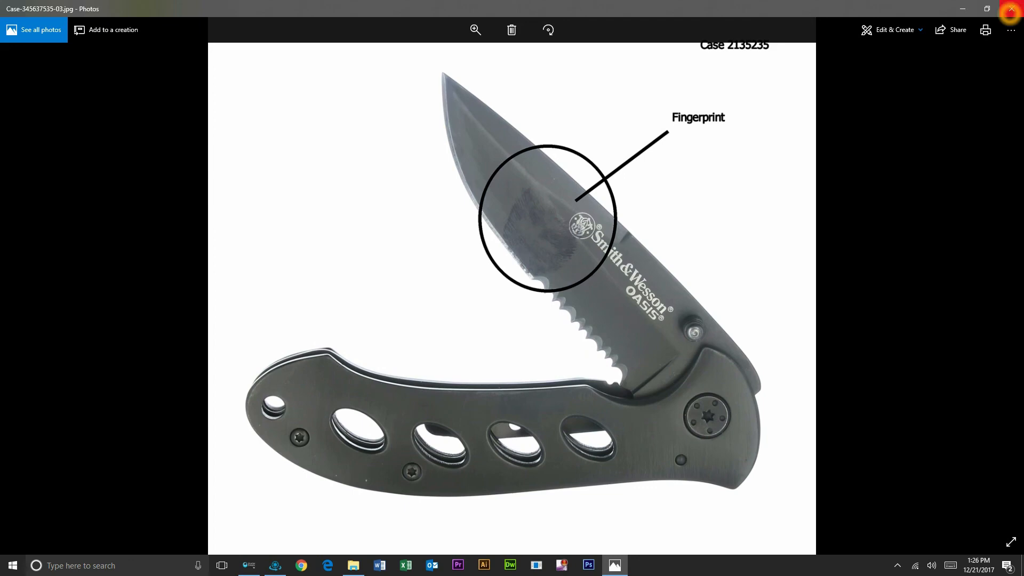
click(1011, 8)
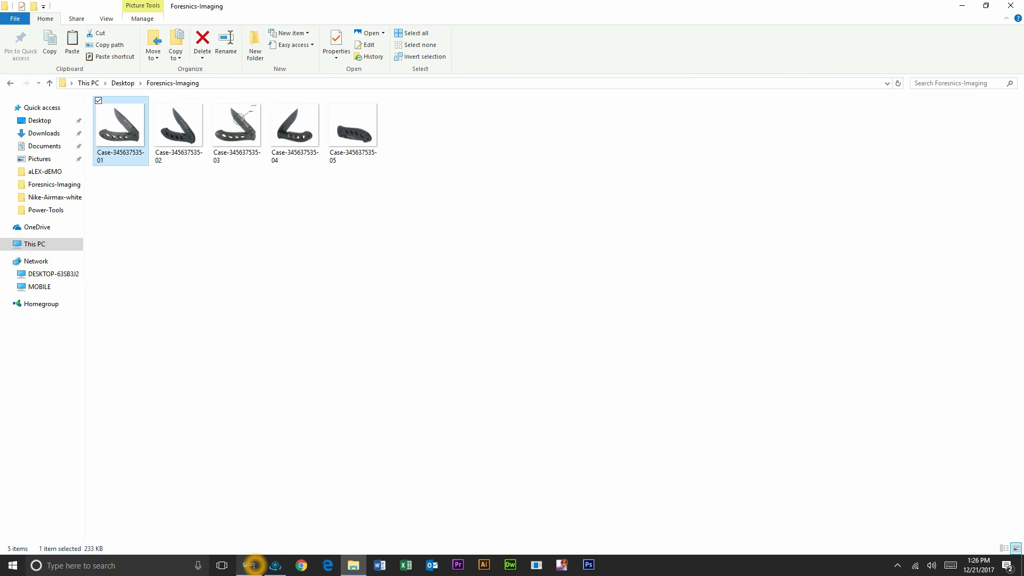
Return to ShutterStream and show the annotated open-knife photo with its Fingerprint label.
mouse_move(252, 564)
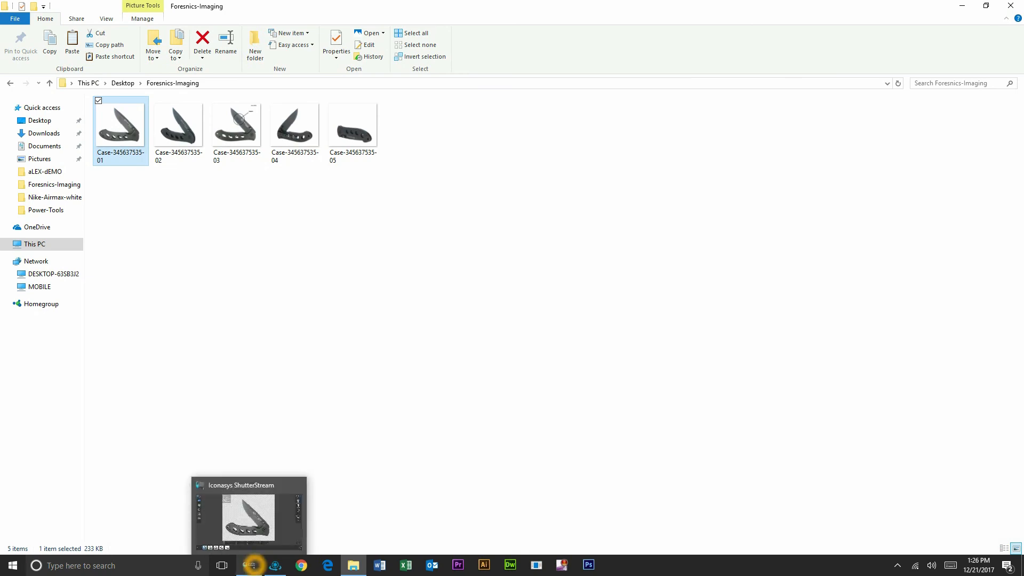
click(253, 564)
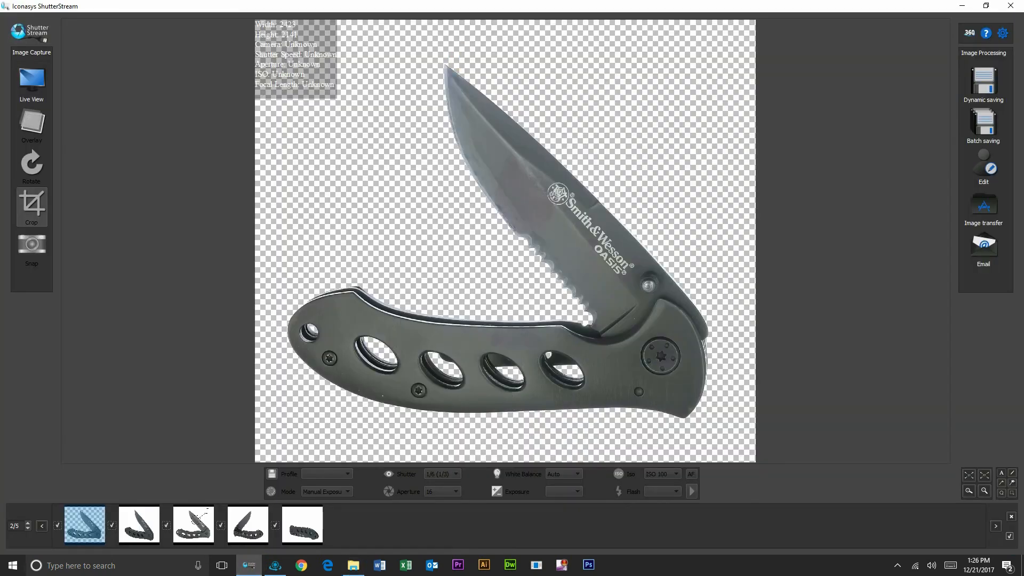
click(190, 520)
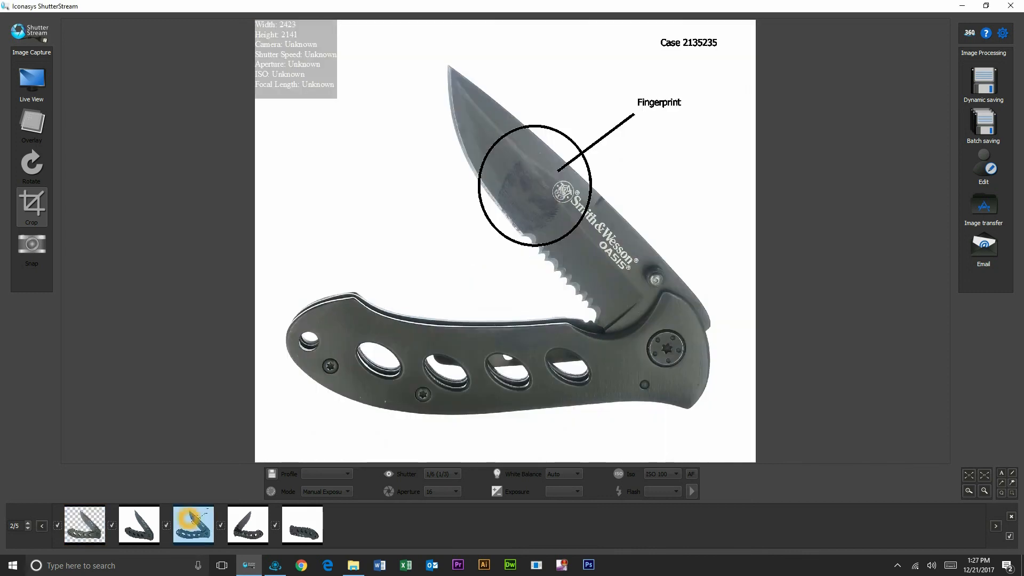